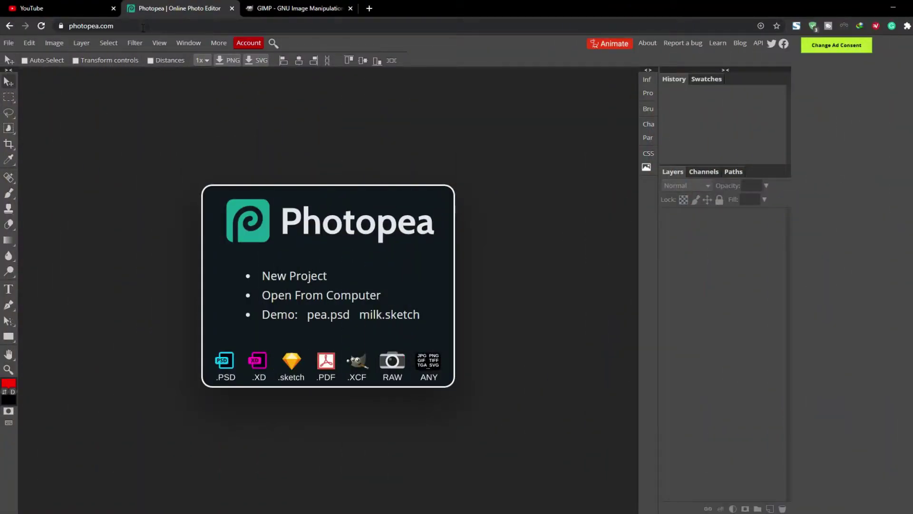
left_click(143, 27)
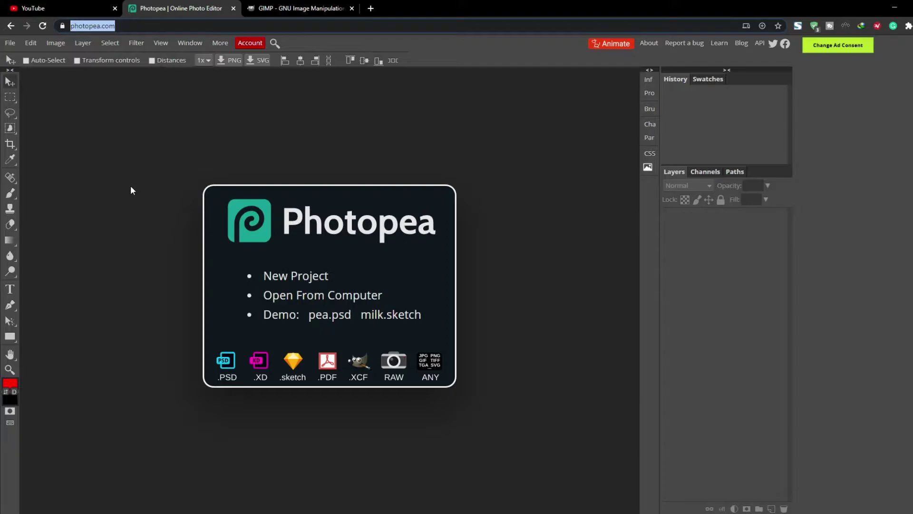
left_click(131, 186)
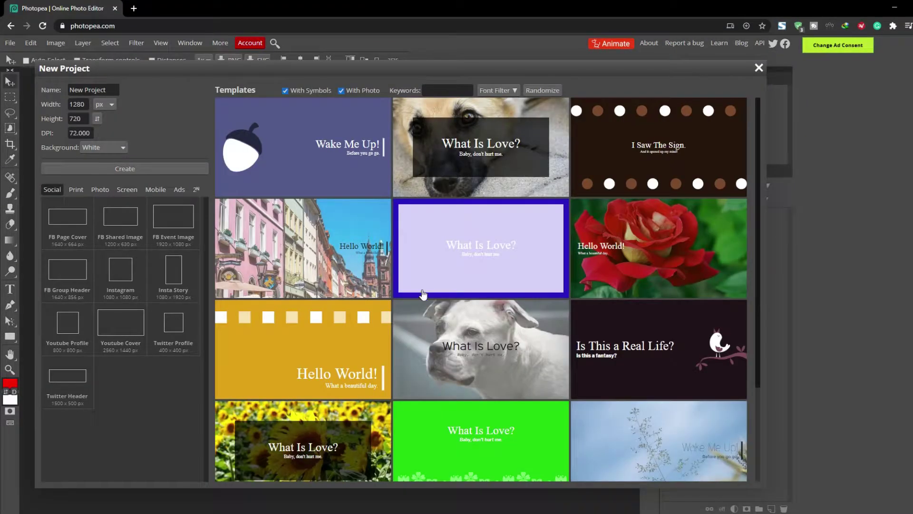
Browse the new project templates and the Print, Photo, Screen, Ads and Social size presets, and close the project setup without creating anything.
scroll(414, 369, "down", 8)
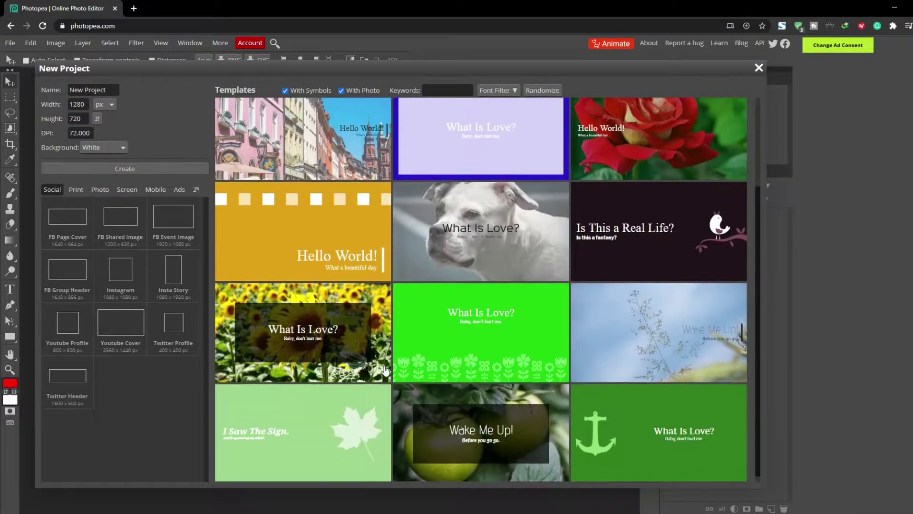
scroll(414, 370, "down", 15)
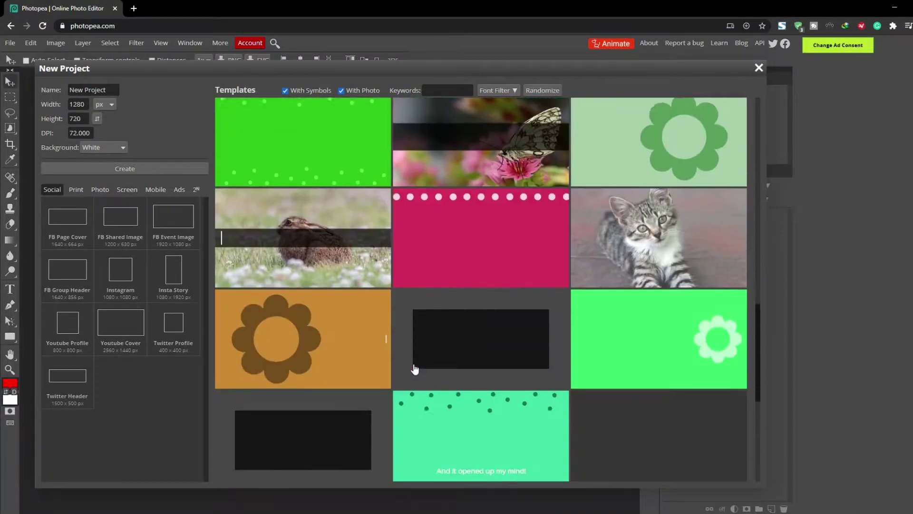
scroll(415, 369, "down", 10)
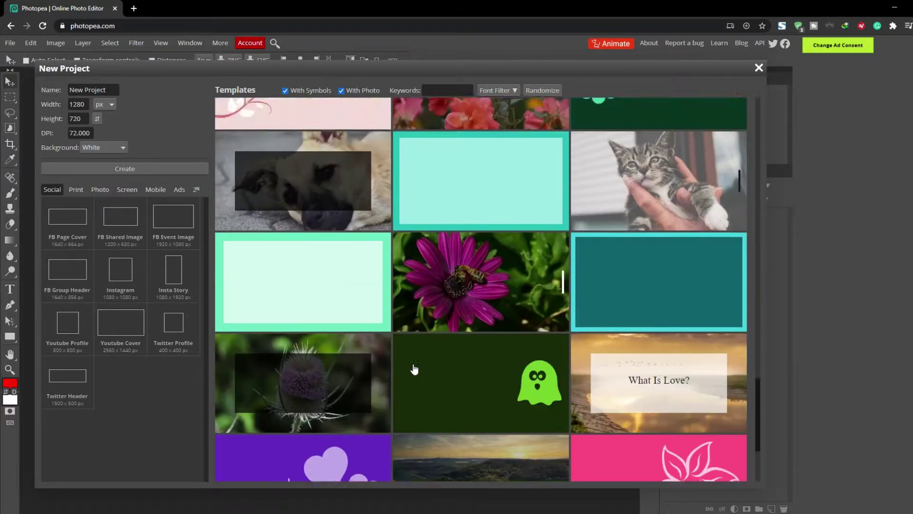
scroll(414, 369, "up", 3)
left_click(77, 189)
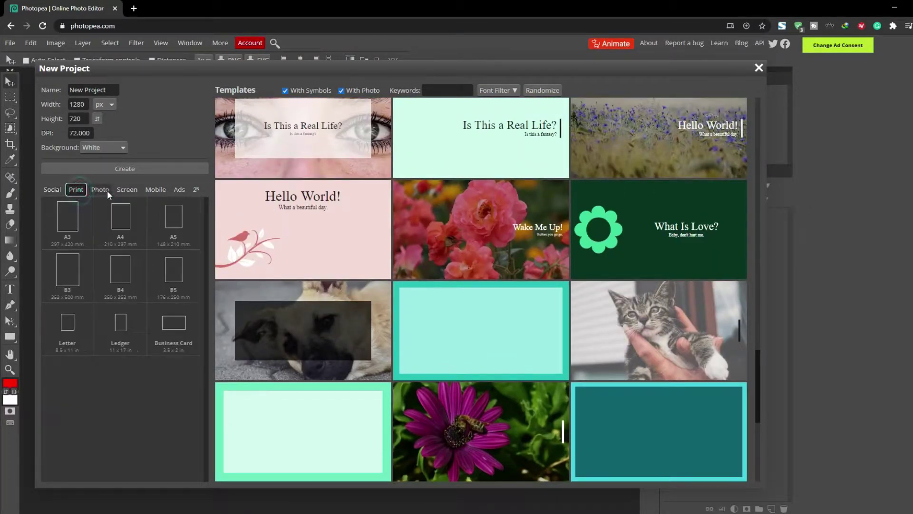
left_click(105, 190)
left_click(127, 190)
left_click(62, 191)
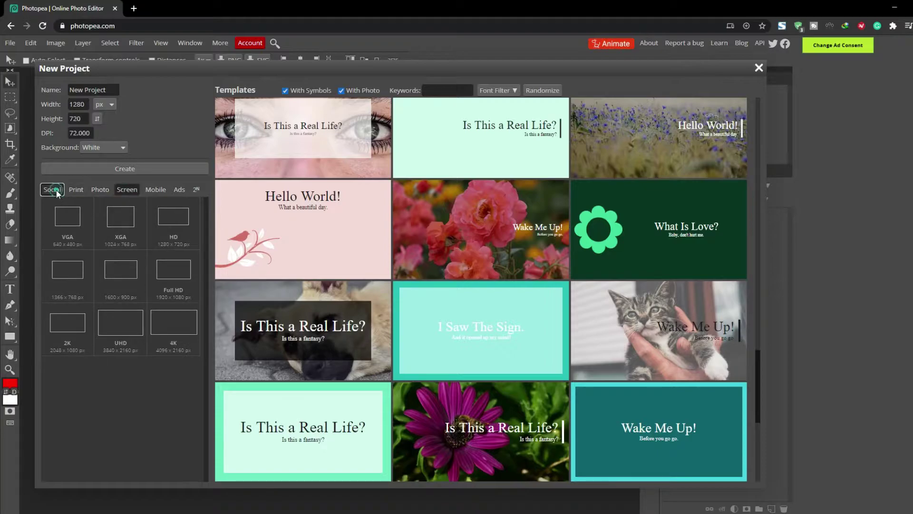
scroll(368, 249, "up", 5)
left_click(180, 188)
left_click(57, 190)
scroll(438, 291, "up", 10)
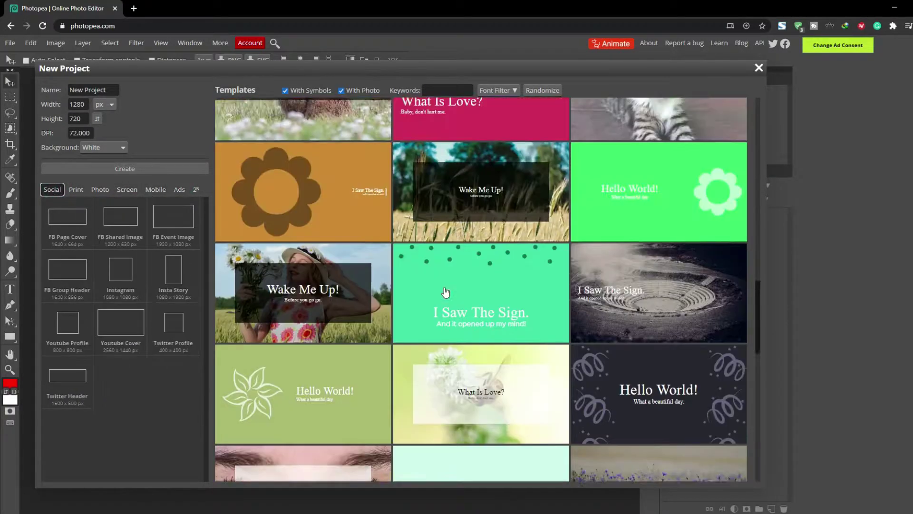
scroll(445, 292, "up", 3)
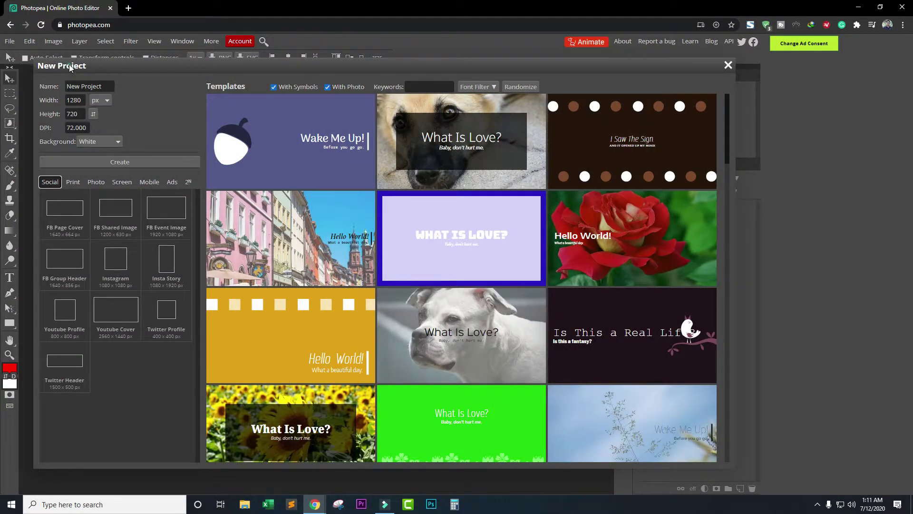
left_click(728, 64)
left_click(29, 40)
mouse_move(80, 41)
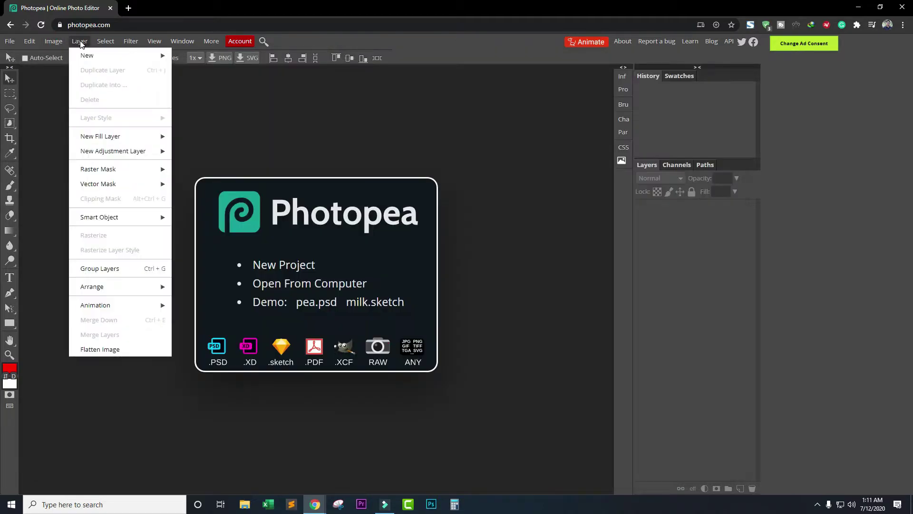
mouse_move(105, 168)
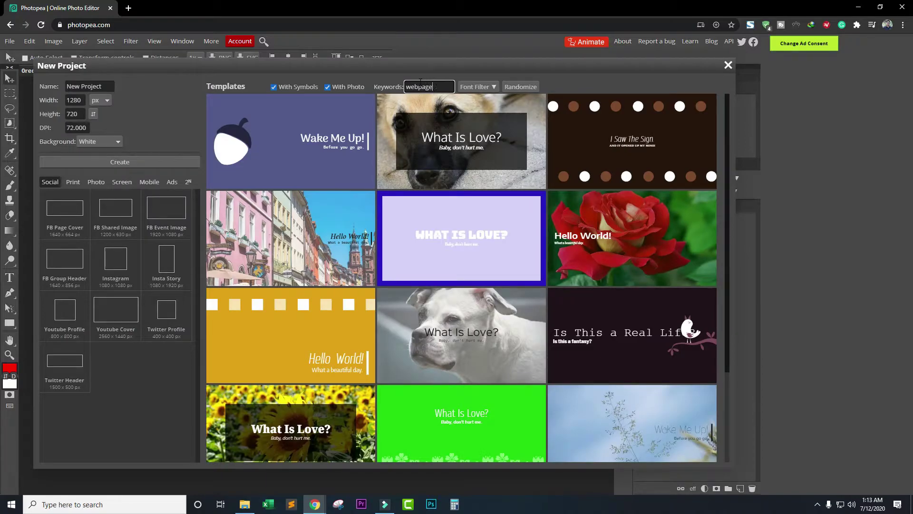
Search the project templates with the keyword "webpage" and look through the matching designs.
key("Return")
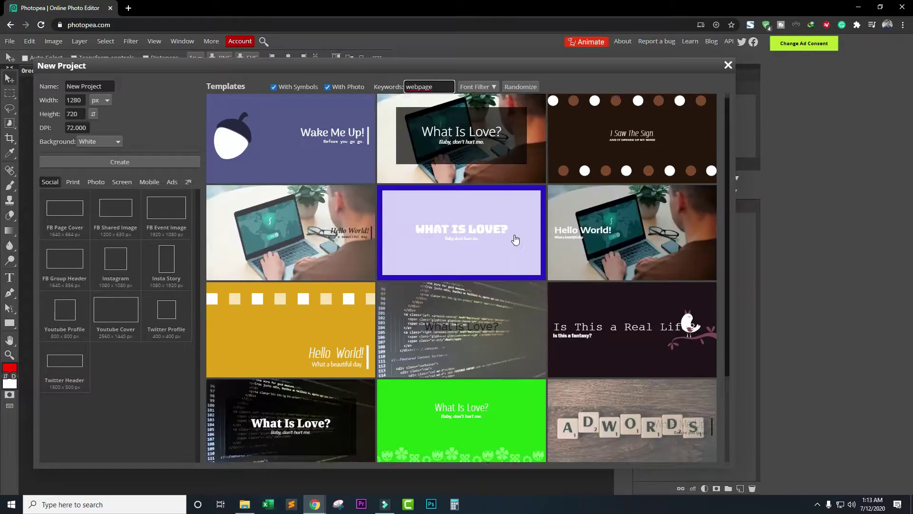
scroll(512, 237, "down", 2)
scroll(694, 211, "up", 1)
scroll(612, 228, "down", 1)
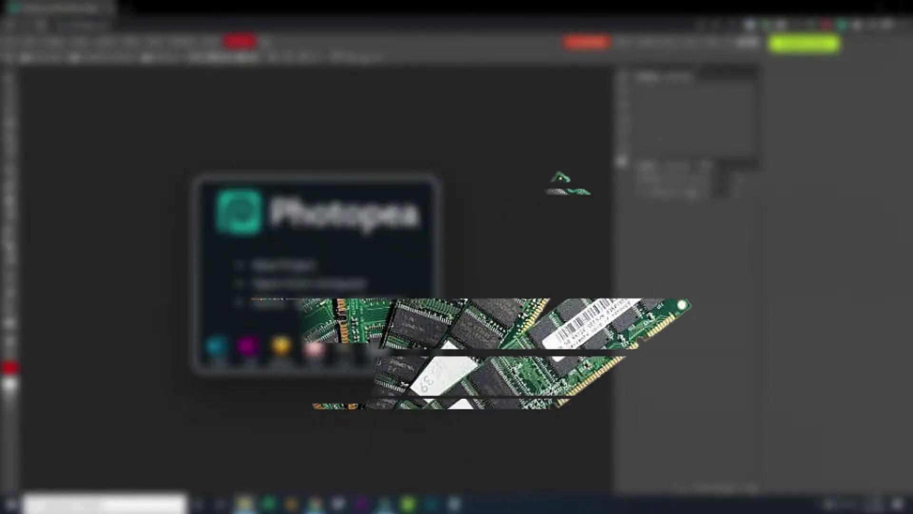
left_click_drag(1, 159, 463, 297)
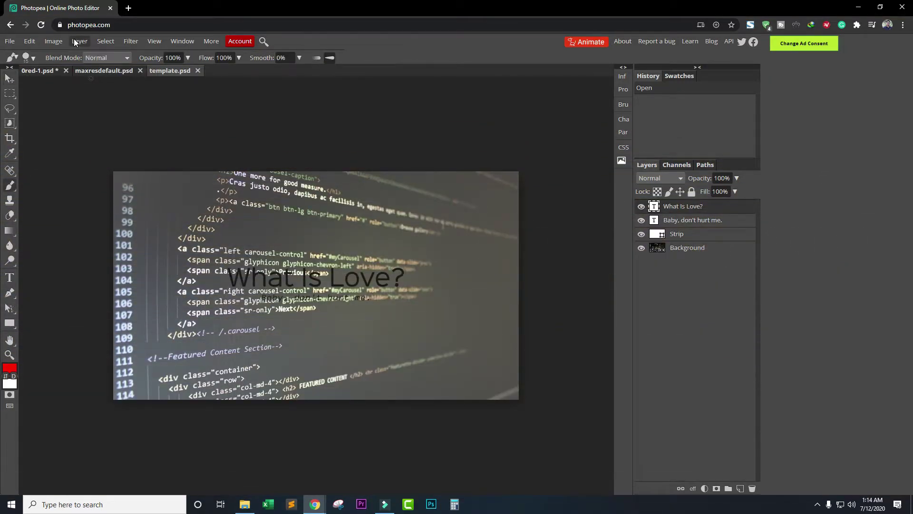
left_click(75, 41)
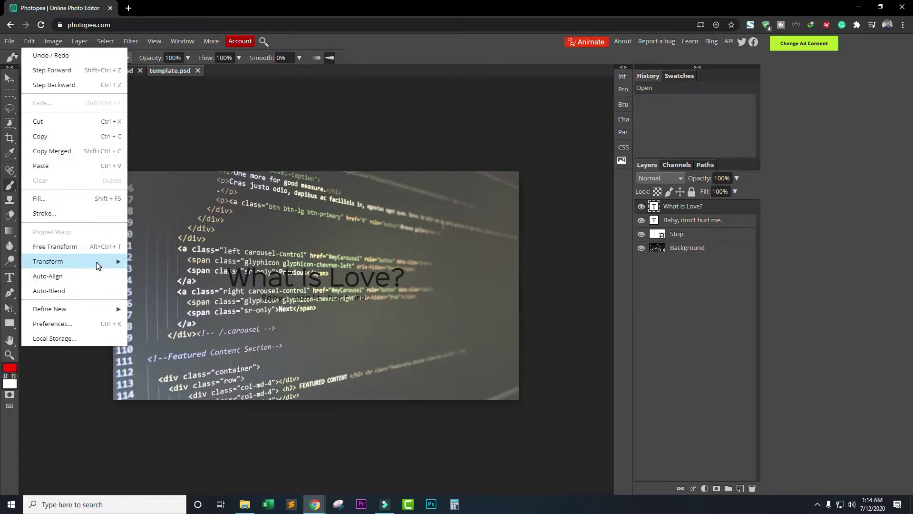
mouse_move(97, 265)
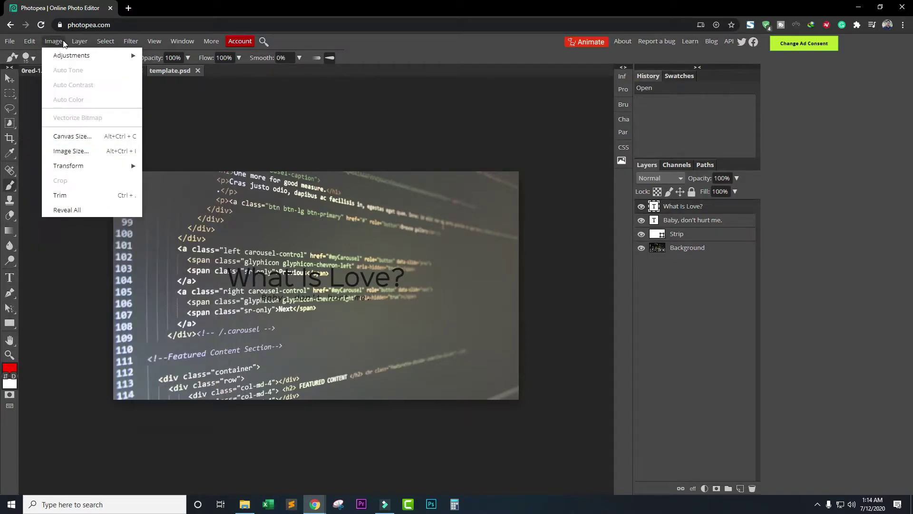
mouse_move(80, 45)
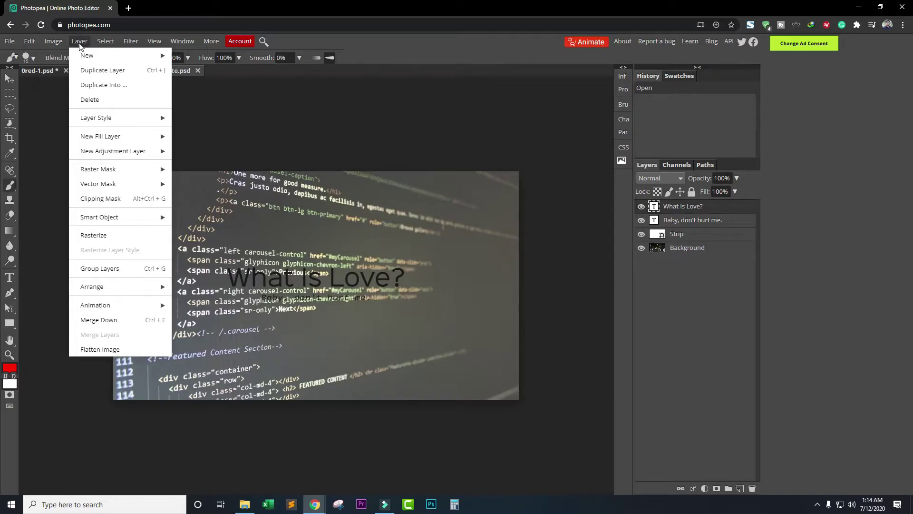
mouse_move(128, 47)
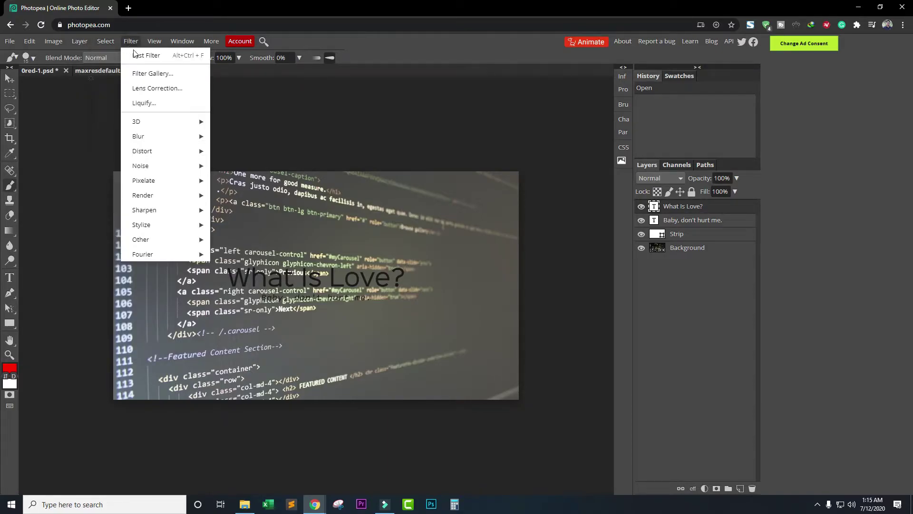
mouse_move(184, 140)
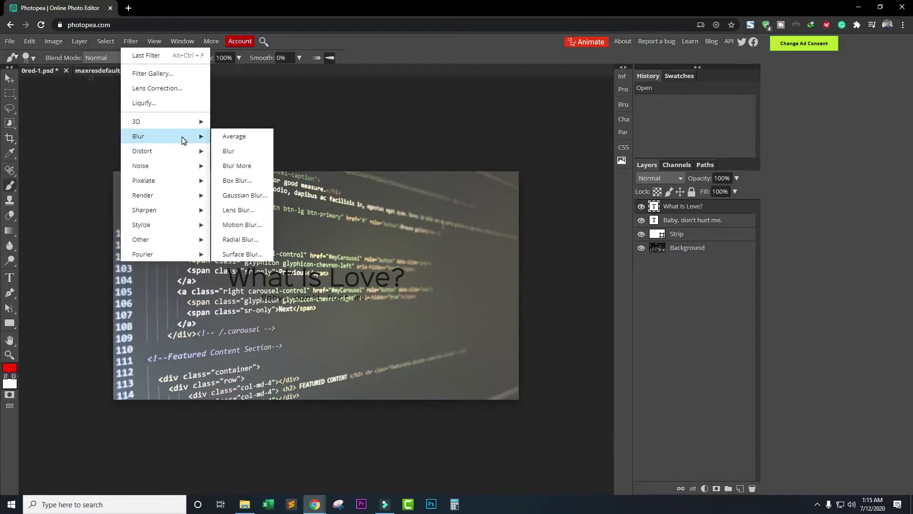
Start a new project with the template keyword cleared and name it "Demo Project".
mouse_move(10, 41)
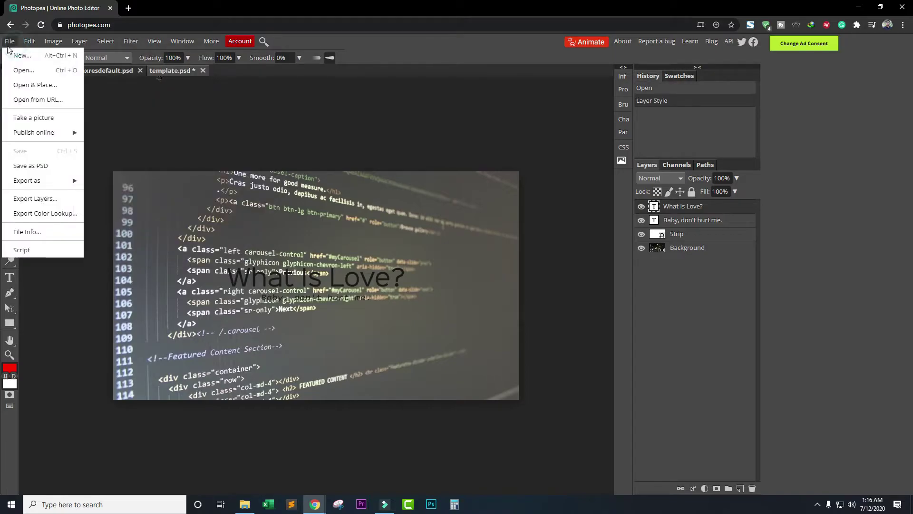
left_click(29, 57)
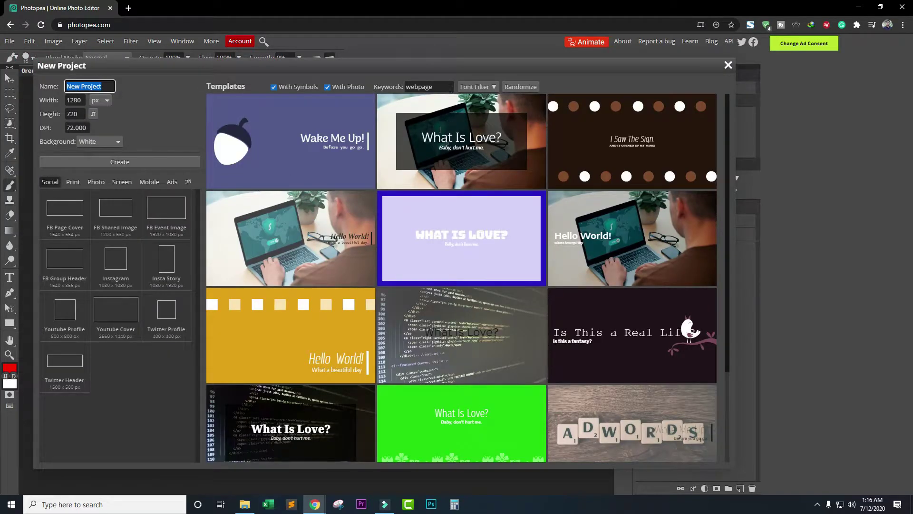
left_click_drag(447, 88, 388, 91)
key("BackSpace")
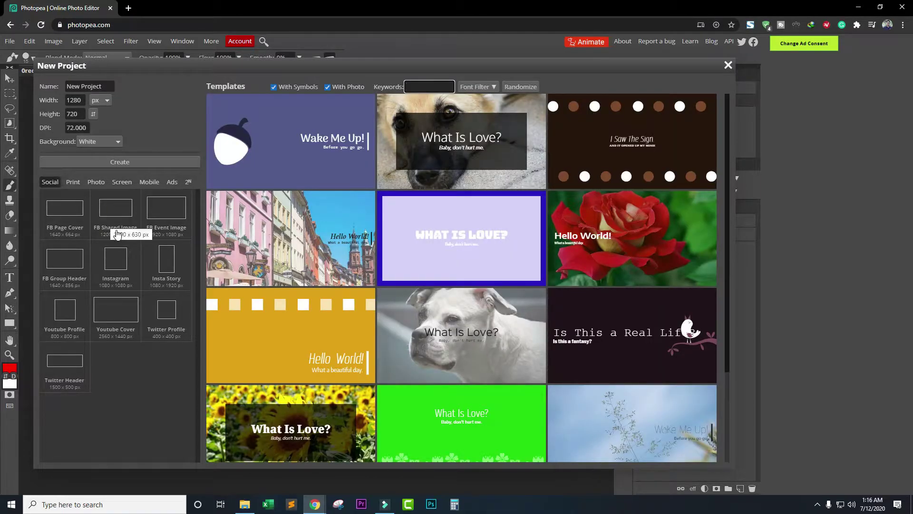
left_click(101, 86)
type("Demo P")
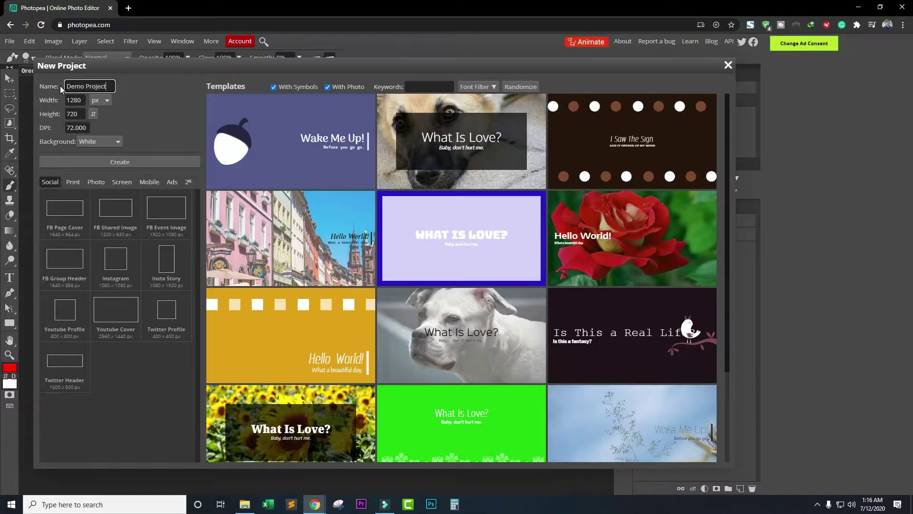
Create the project with pixels as the unit and a white background, and activate the Move tool.
left_click(103, 101)
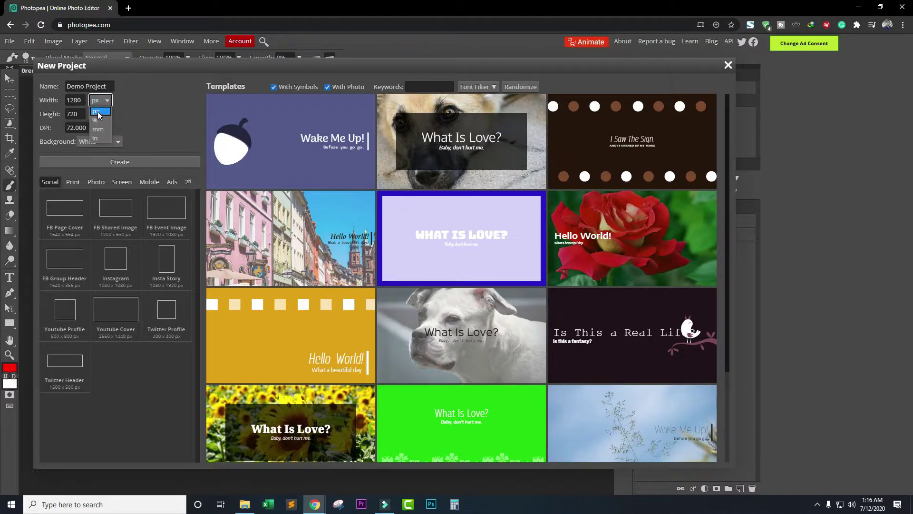
left_click(103, 112)
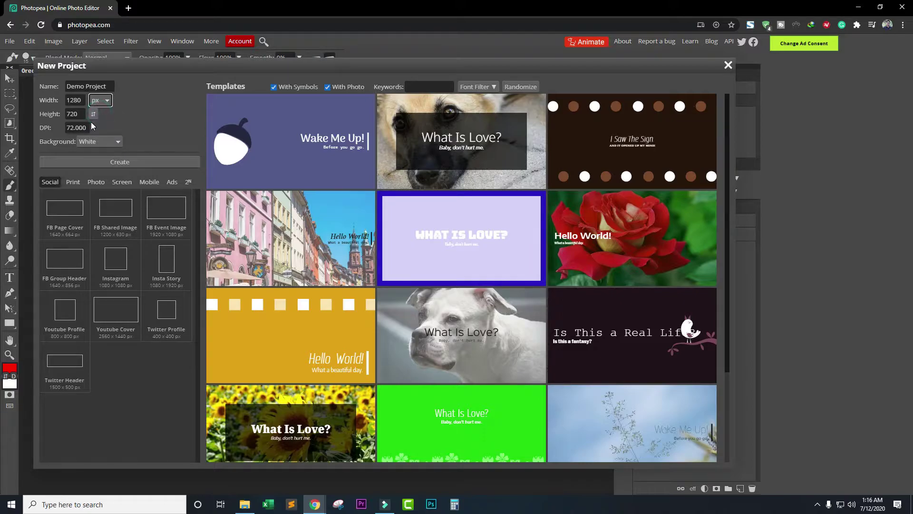
left_click(106, 141)
left_click(97, 161)
left_click(113, 142)
left_click(89, 152)
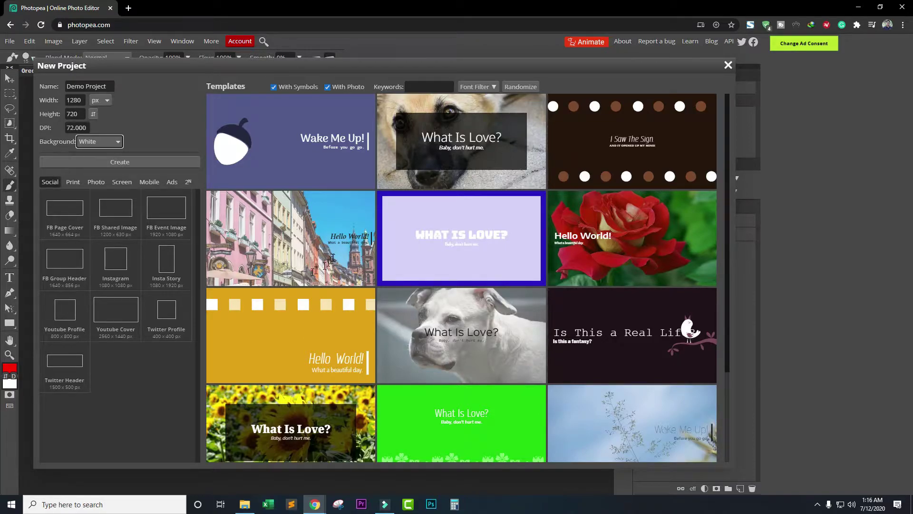
left_click(119, 163)
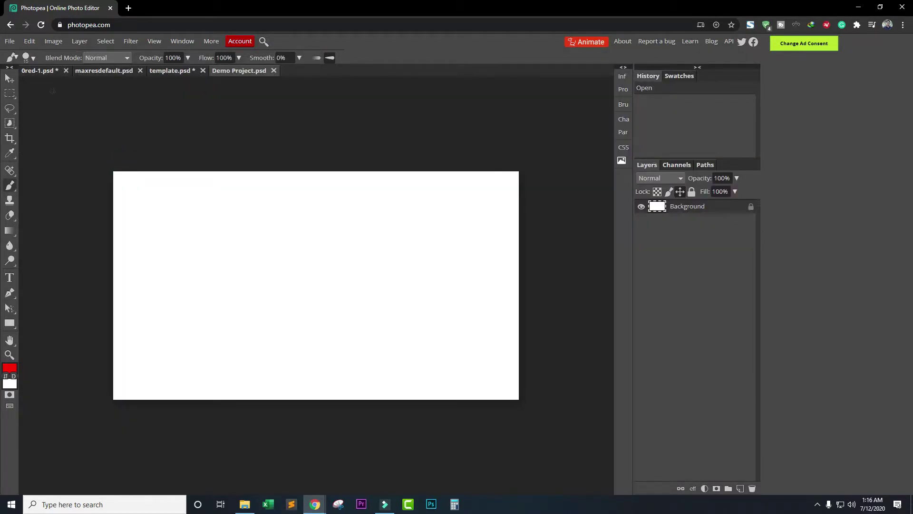
left_click(10, 78)
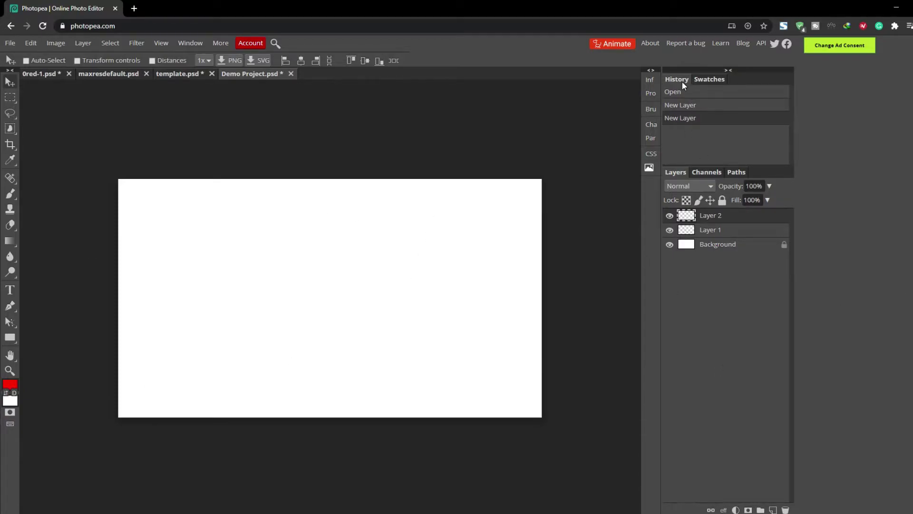
Step back to the first New Layer history state and return to the latest New Layer state.
left_click(680, 104)
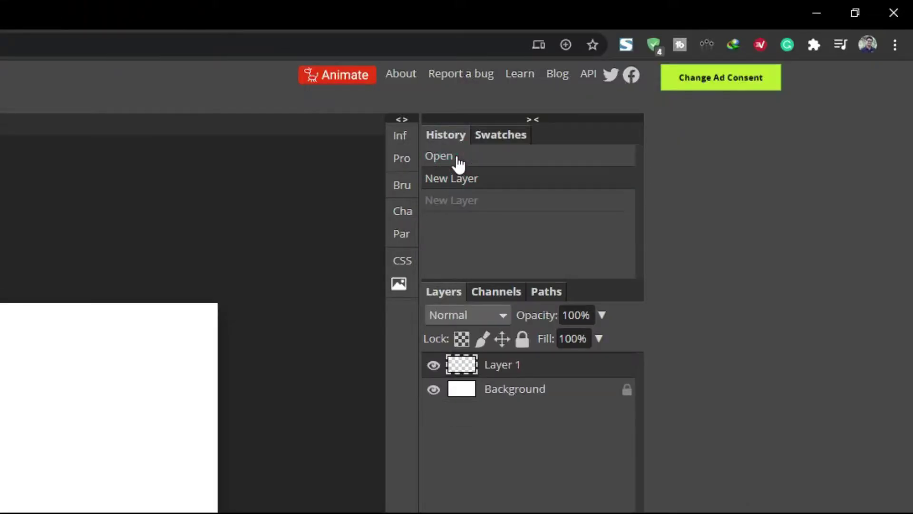
left_click(466, 199)
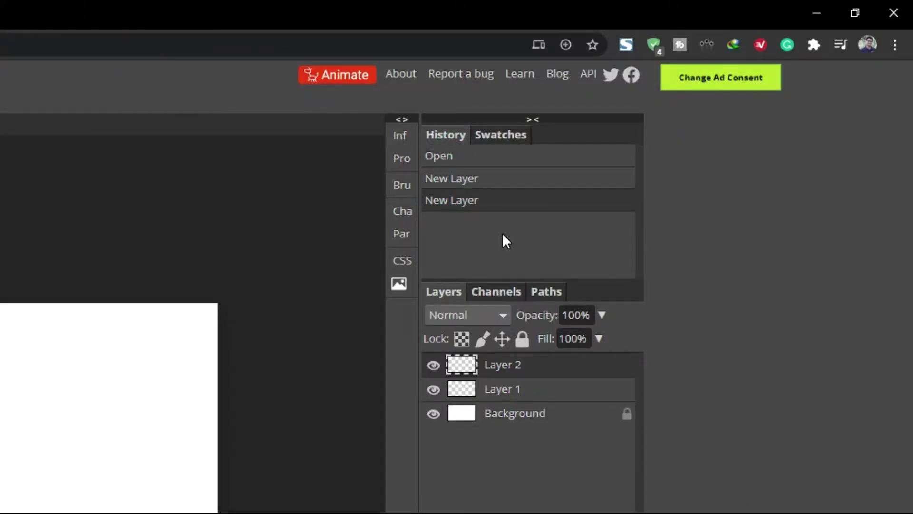
Show the color swatches and view the options for defining, loading and exporting them.
left_click(501, 135)
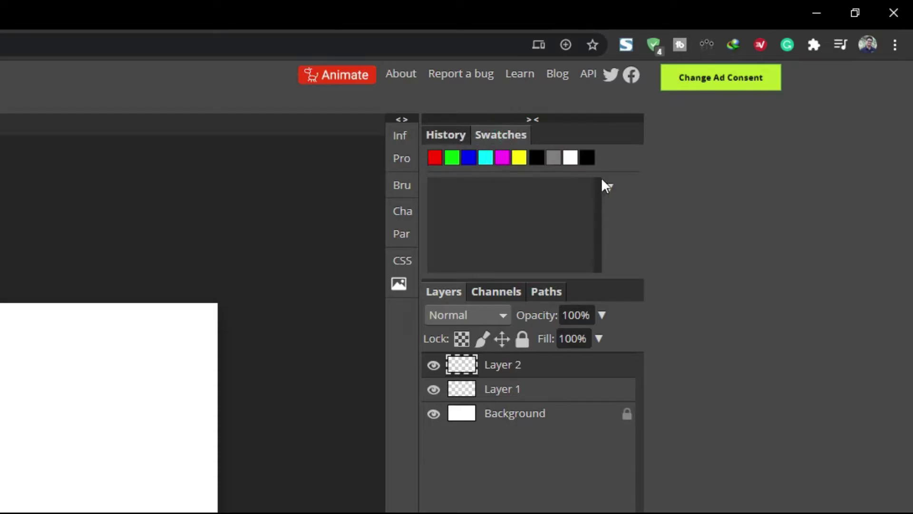
left_click(609, 187)
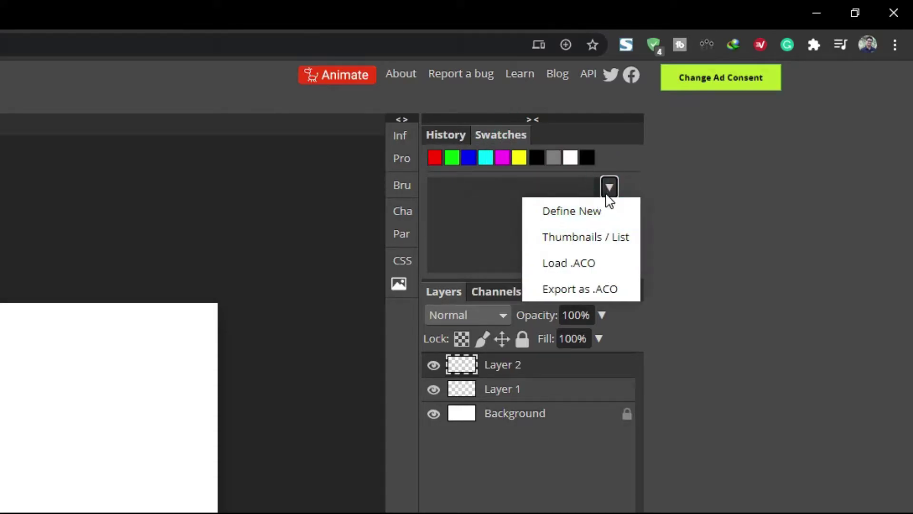
left_click(491, 128)
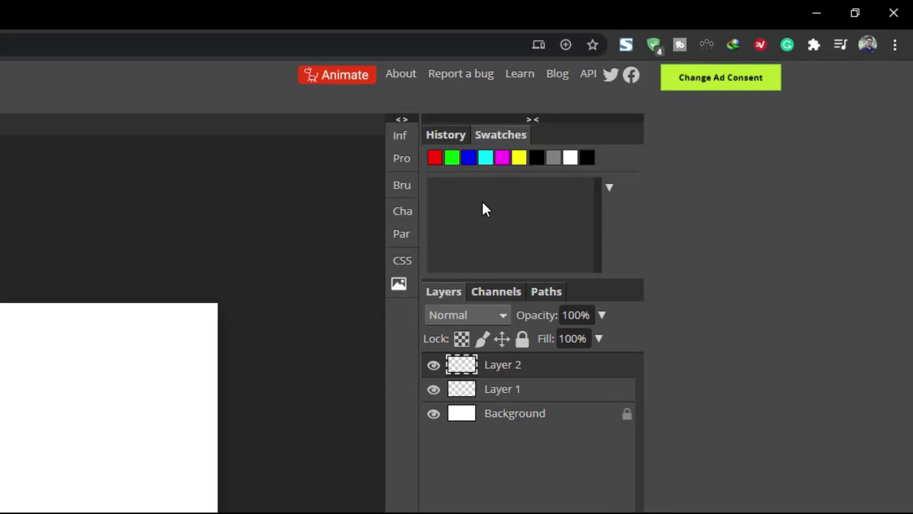
left_click(532, 118)
left_click(628, 120)
left_click(400, 119)
left_click(260, 118)
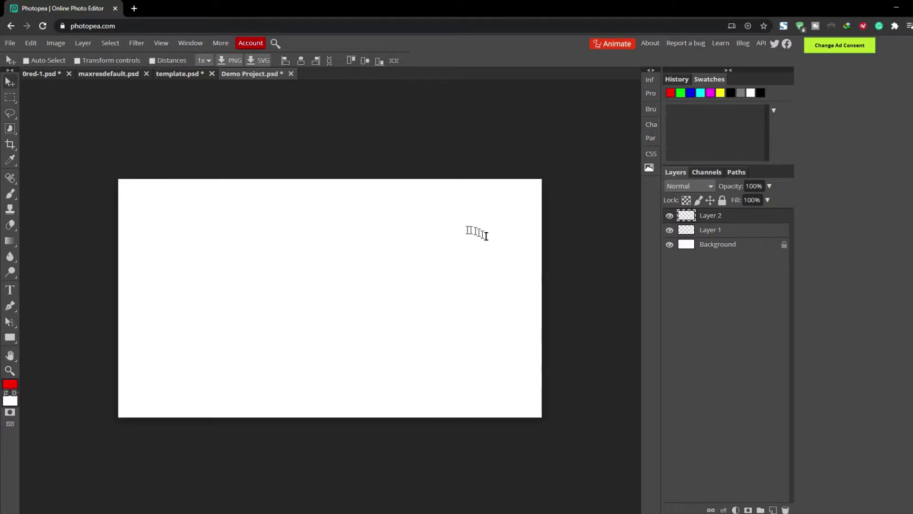
Open the valorant-logo-red-4k-tt image from the Thumbnails folder.
left_click(10, 43)
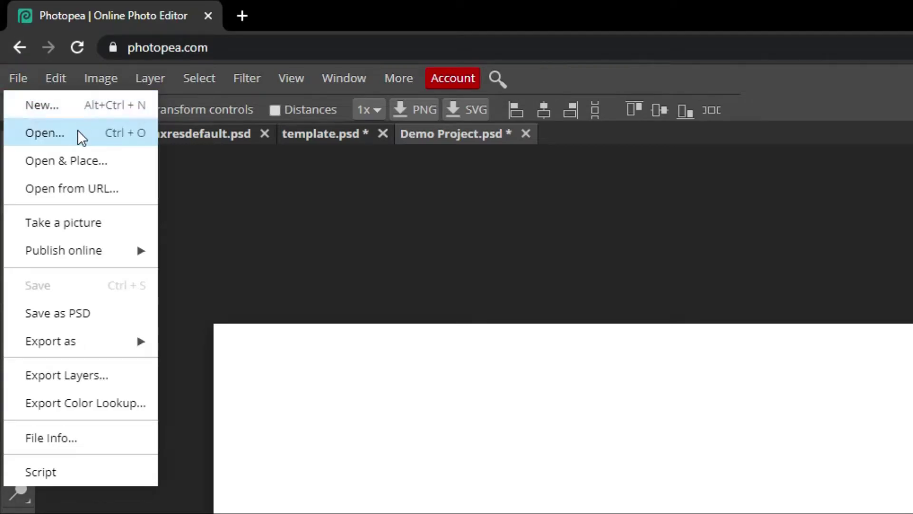
left_click(76, 131)
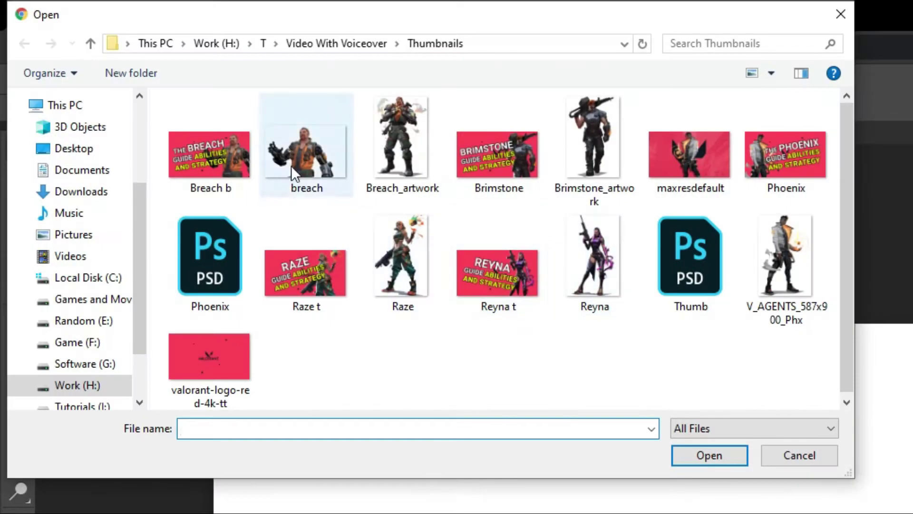
left_click(235, 365)
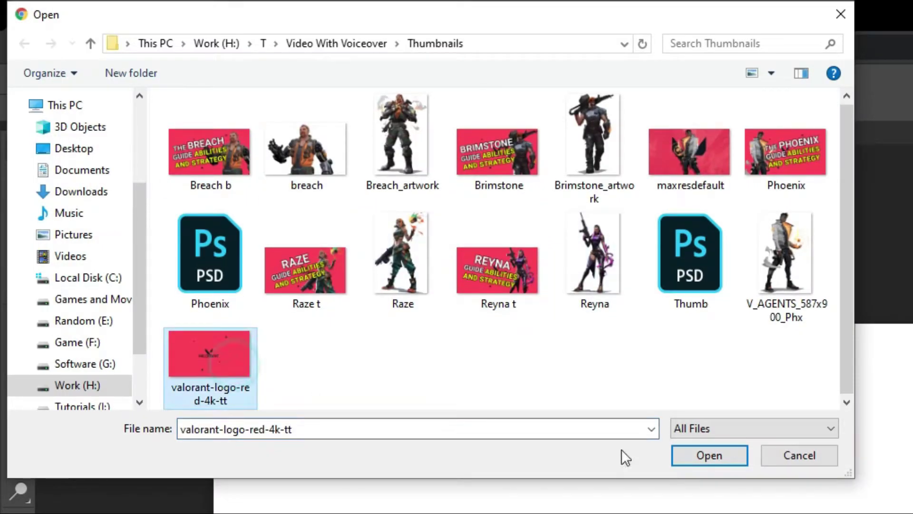
left_click(697, 459)
Copy the image address of the night city skyline wallpaper from the Google results and switch back to Photopea.
right_click(722, 141)
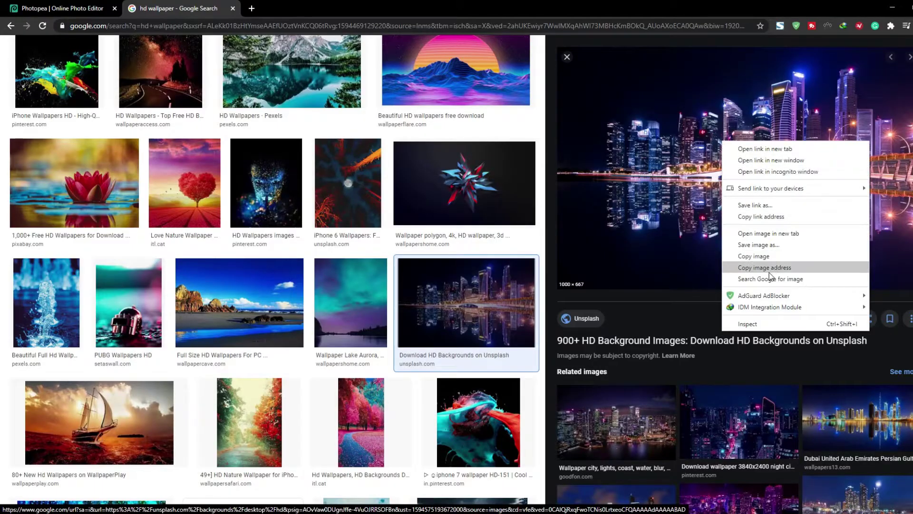
left_click(757, 267)
left_click(62, 8)
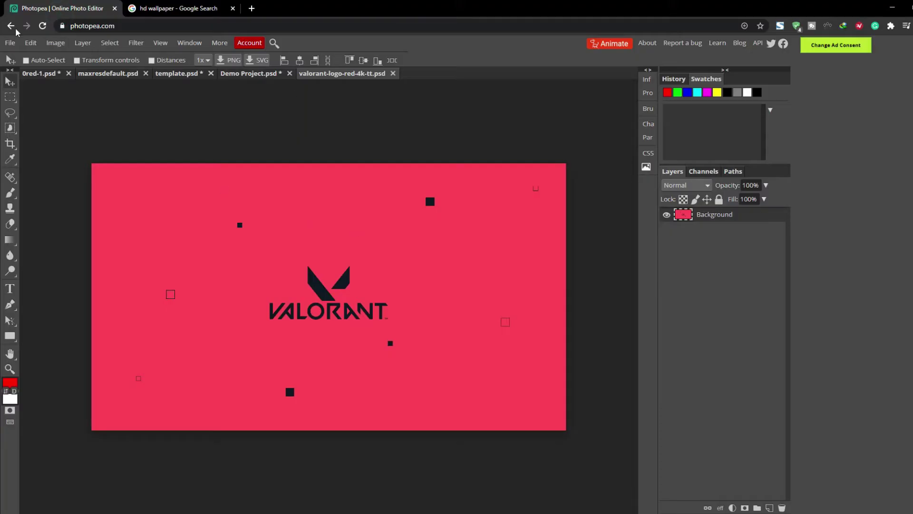
Open the city skyline photo as a new document from the copied image URL.
left_click(10, 42)
left_click(40, 103)
right_click(198, 136)
left_click(180, 131)
left_click(167, 167)
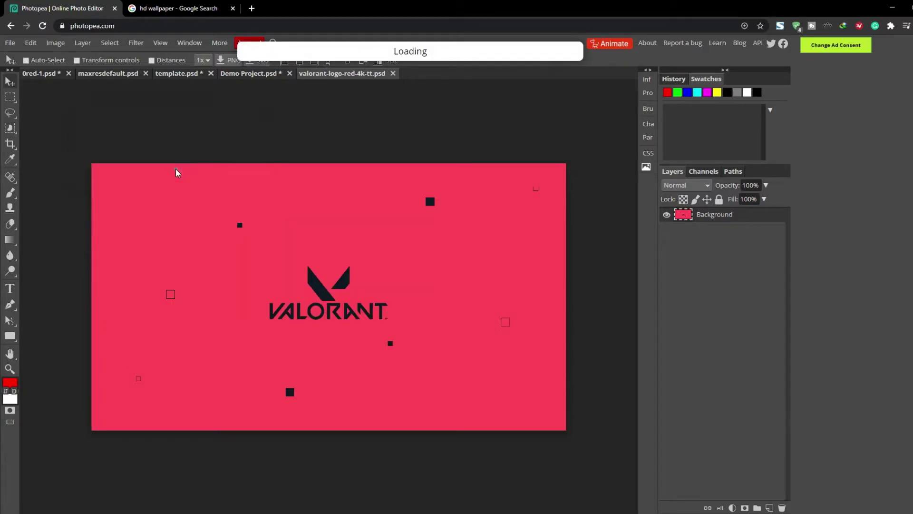
left_click_drag(477, 299, 413, 258)
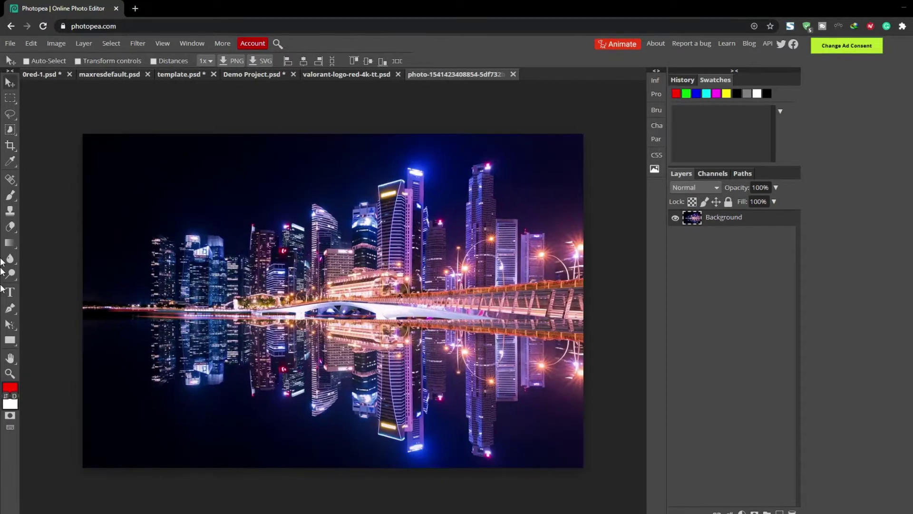
left_click_drag(26, 309, 252, 281)
left_click_drag(81, 159, 207, 189)
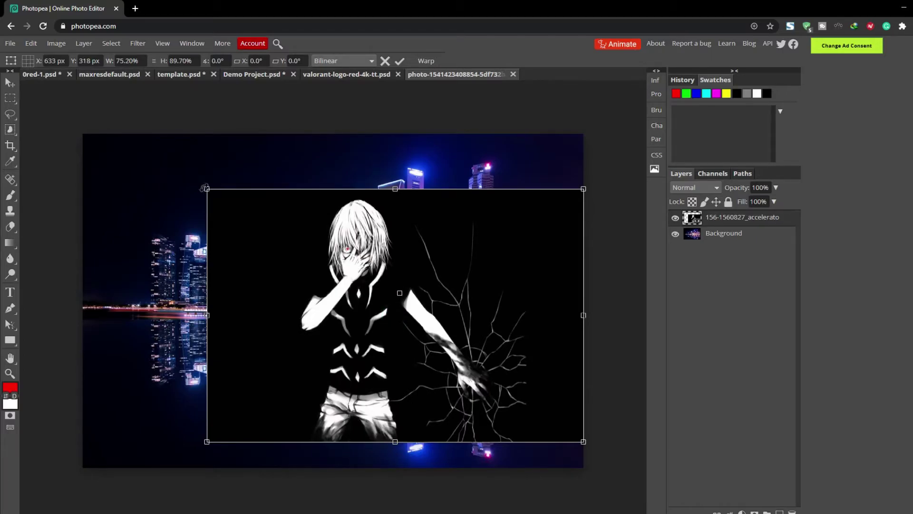
mouse_move(206, 186)
left_mouse_down()
mouse_move(353, 230)
mouse_move(332, 142)
mouse_move(179, 139)
mouse_move(197, 134)
mouse_move(151, 195)
mouse_move(206, 109)
mouse_move(198, 113)
mouse_move(208, 139)
mouse_move(163, 192)
mouse_move(78, 131)
mouse_move(270, 259)
mouse_move(114, 143)
mouse_move(166, 186)
mouse_move(202, 198)
left_mouse_up()
left_click_drag(221, 316, 242, 316)
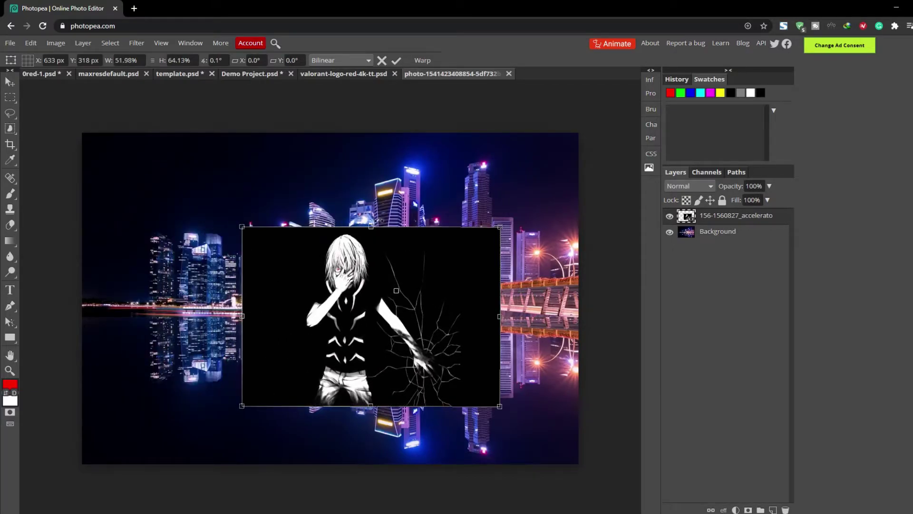
mouse_move(371, 227)
left_mouse_down()
mouse_move(371, 152)
mouse_move(371, 213)
left_mouse_up()
mouse_move(502, 214)
left_mouse_down()
mouse_move(495, 204)
mouse_move(352, 274)
mouse_move(512, 204)
left_mouse_up()
left_click(397, 62)
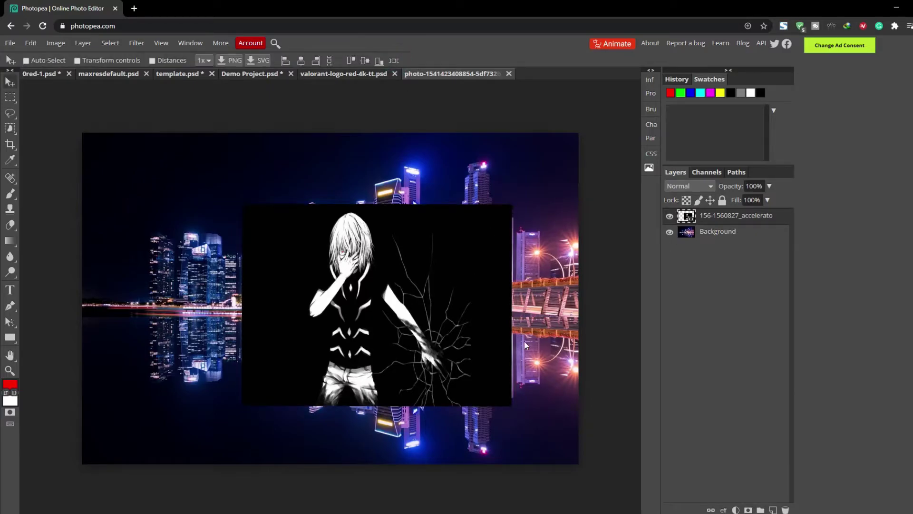
Move the placed image to the lower-right part of the photo and undo that move.
left_click_drag(440, 340, 499, 387)
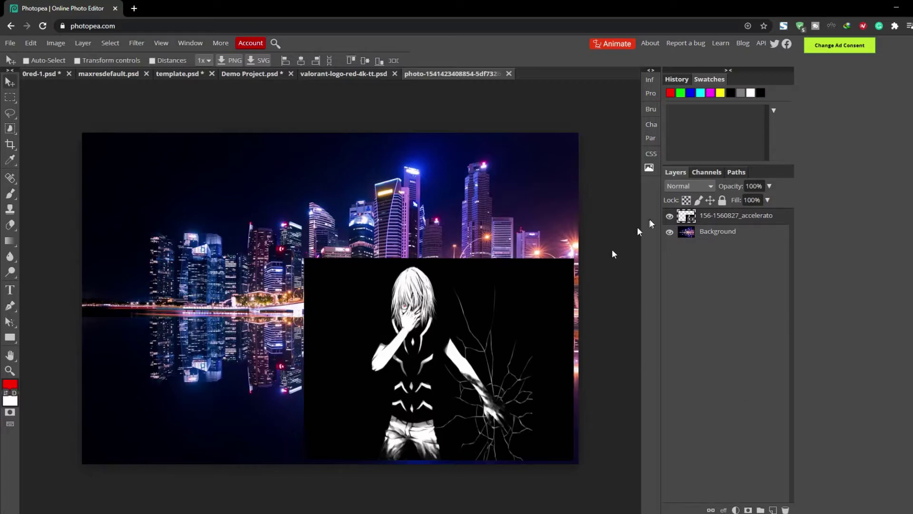
key("ctrl+z")
Scale the placed image layer down to about 40% width and 53% height with the Scale transform.
left_click(30, 43)
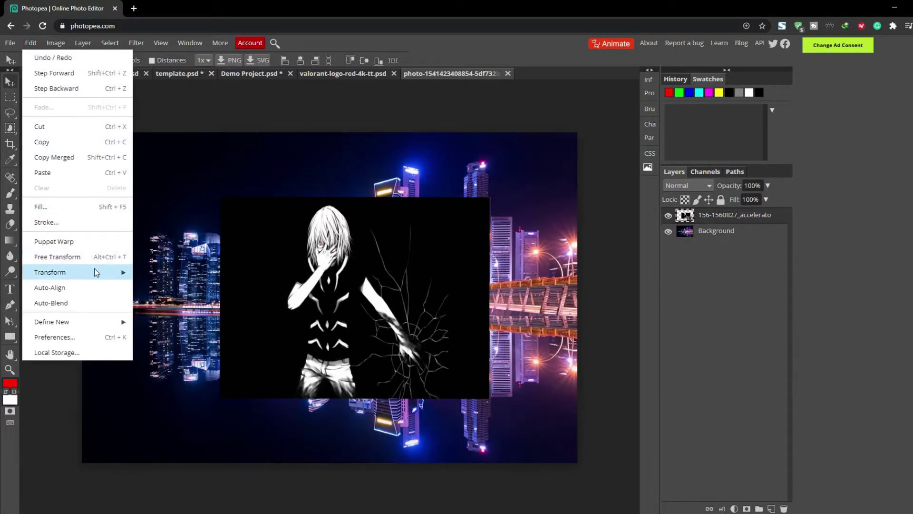
mouse_move(93, 271)
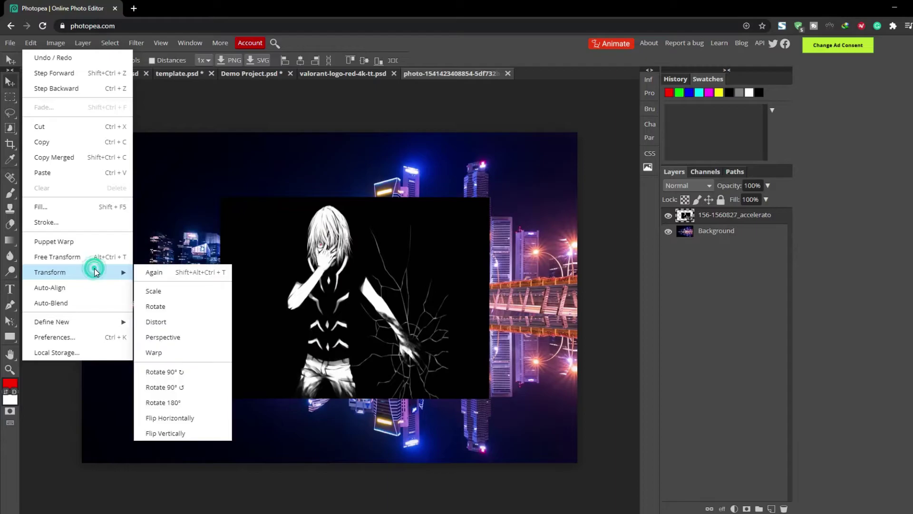
left_click(181, 295)
left_click_drag(218, 196, 253, 228)
mouse_move(621, 253)
left_mouse_down()
mouse_move(623, 310)
mouse_move(561, 206)
mouse_move(621, 243)
left_mouse_up()
left_click_drag(517, 278, 587, 298)
mouse_move(494, 293)
left_mouse_down()
mouse_move(485, 307)
mouse_move(498, 296)
left_mouse_up()
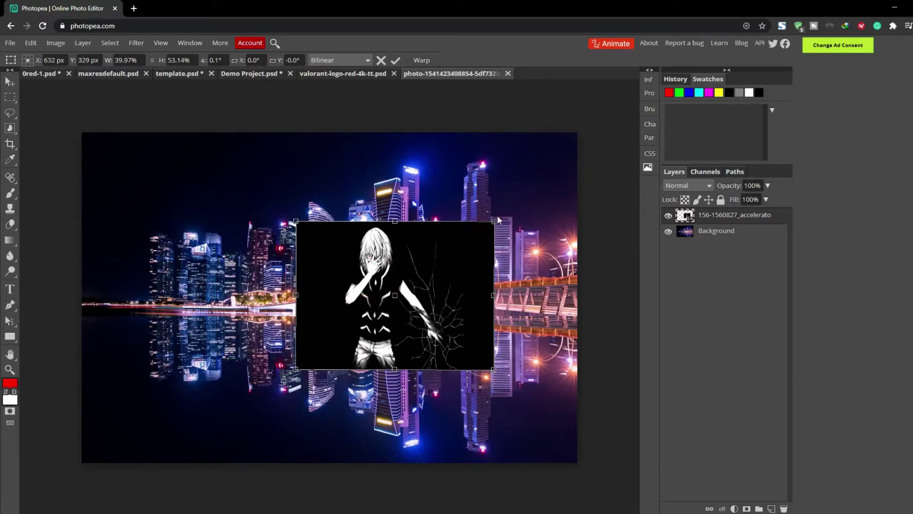
left_click_drag(498, 219, 551, 183)
key("Escape")
Duplicate the placed image layer and separate the two copies, one at the photo's upper left and one at its lower right.
right_click(700, 216)
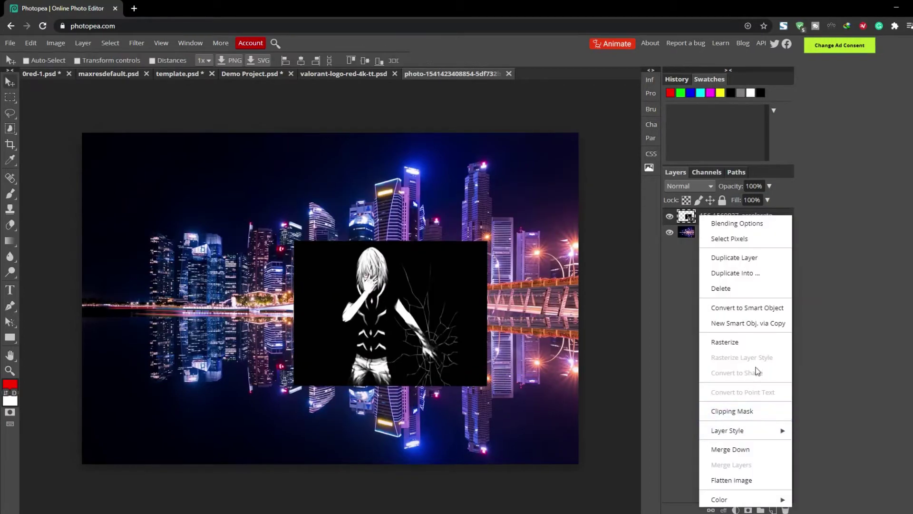
left_click(740, 264)
left_click_drag(519, 357, 346, 311)
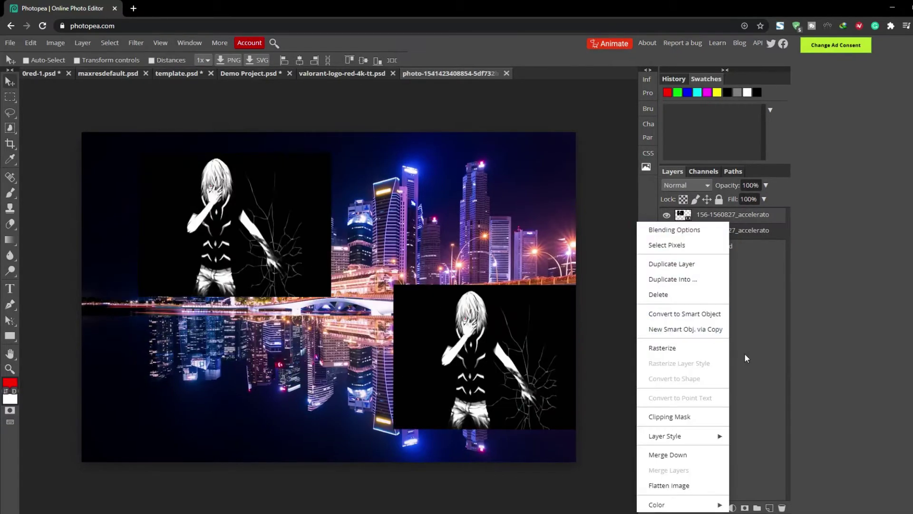
Rasterize the lower-right image layer and convert it to a smart object.
left_click(662, 348)
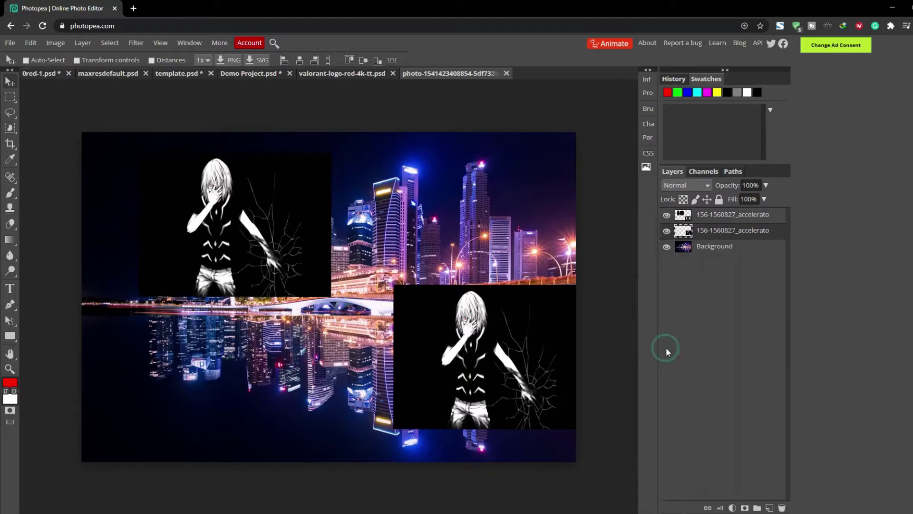
right_click(694, 230)
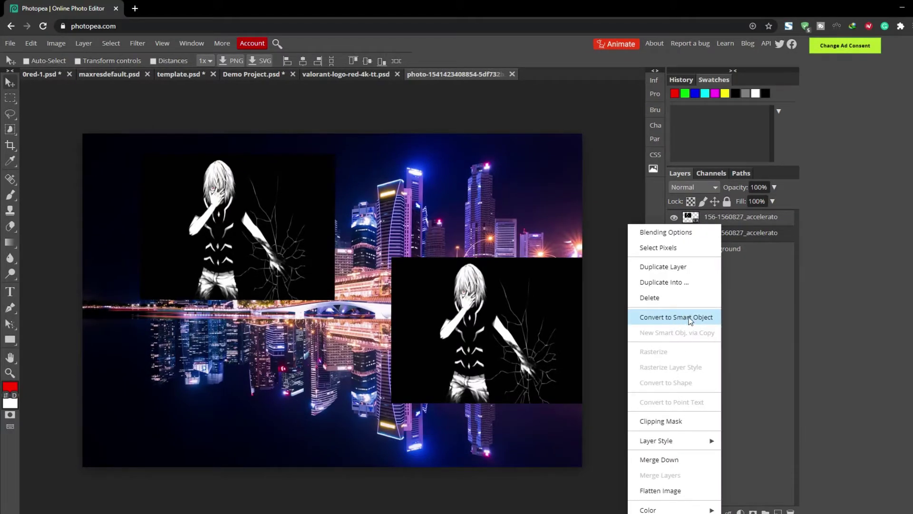
left_click(673, 317)
Make the lower-right image layer a clipping mask and apply a Gaussian Blur to it, trying a radius of 53 px.
right_click(694, 231)
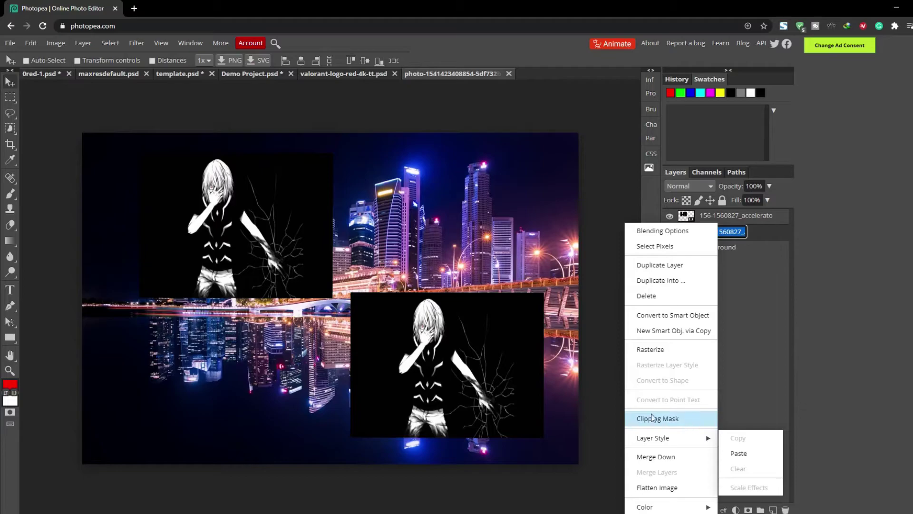
left_click(670, 418)
left_click(110, 43)
left_click(137, 42)
mouse_move(181, 142)
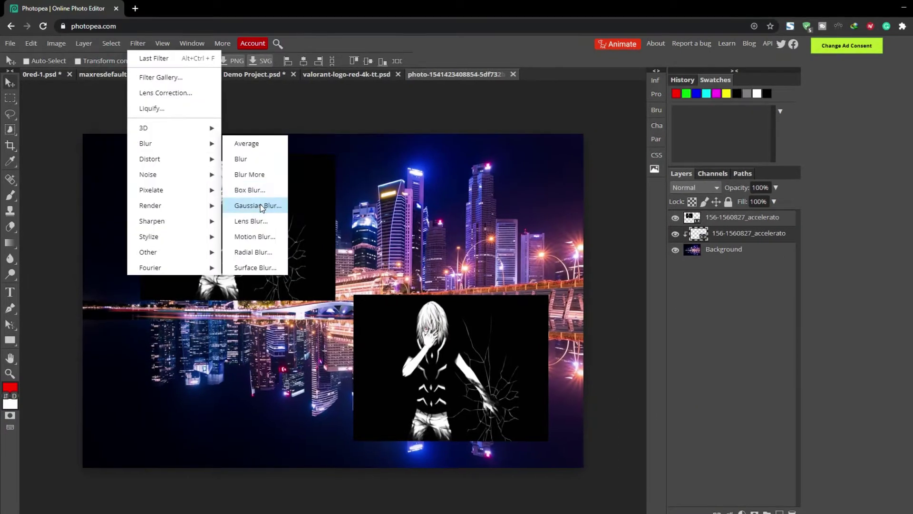
left_click(260, 206)
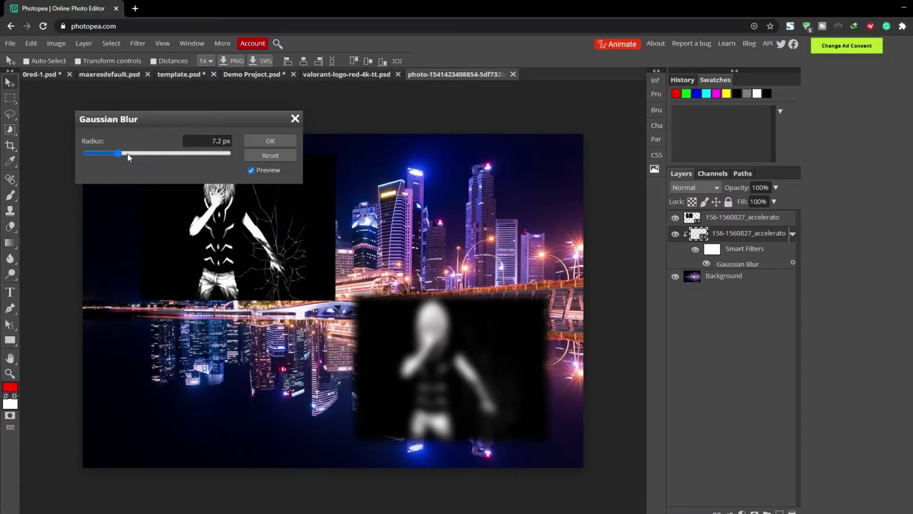
left_click_drag(119, 158, 158, 153)
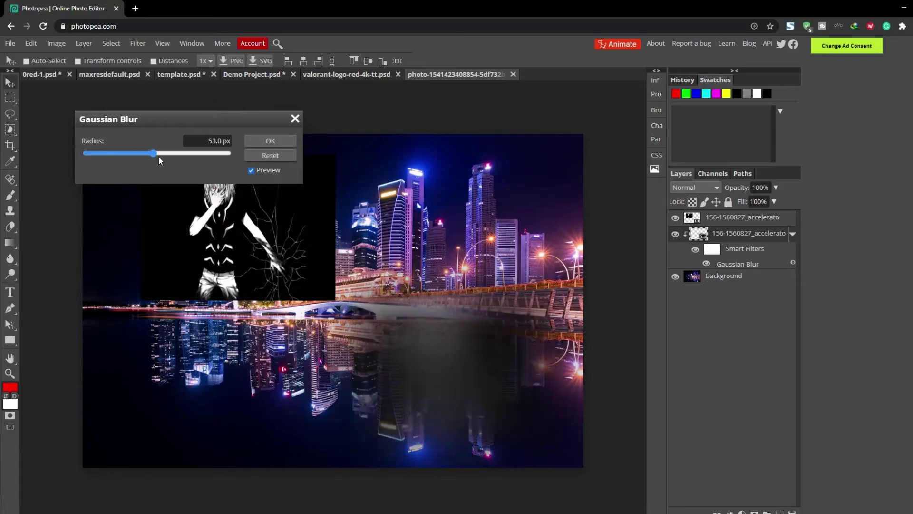
Duplicate the upper-left image layer and try Color Overlay, Outer Glow and Drop Shadow in the copy's layer style.
right_click(705, 216)
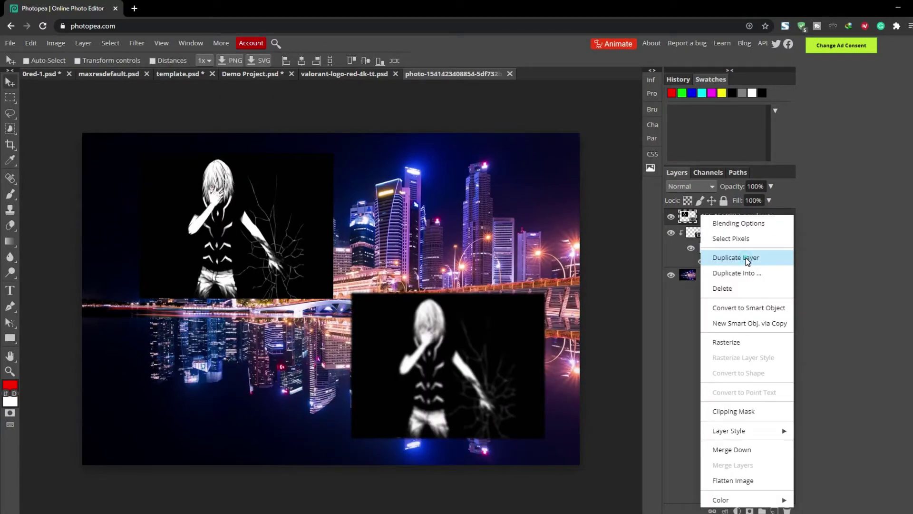
left_click(747, 259)
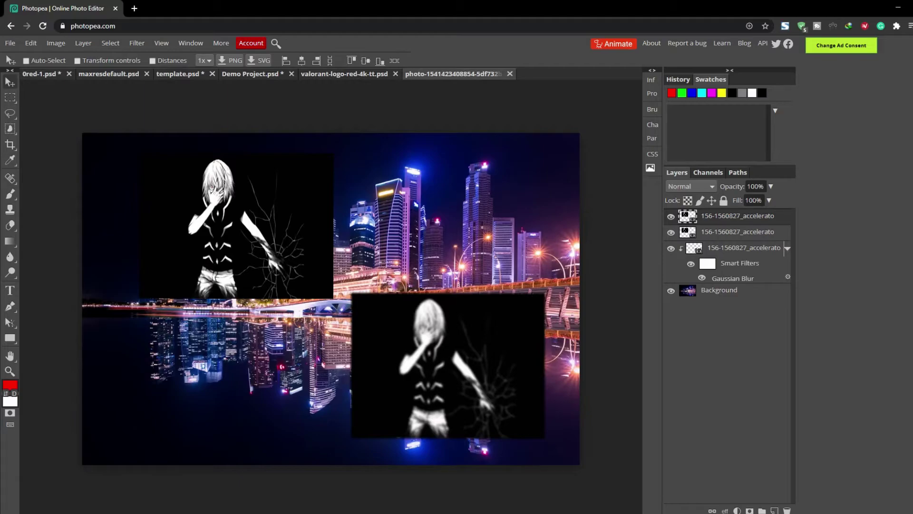
double_click(776, 216)
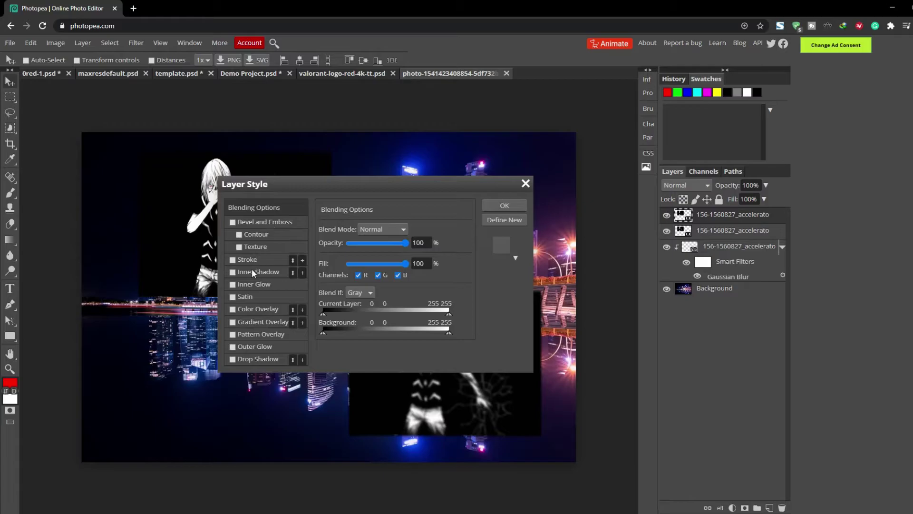
left_click(257, 310)
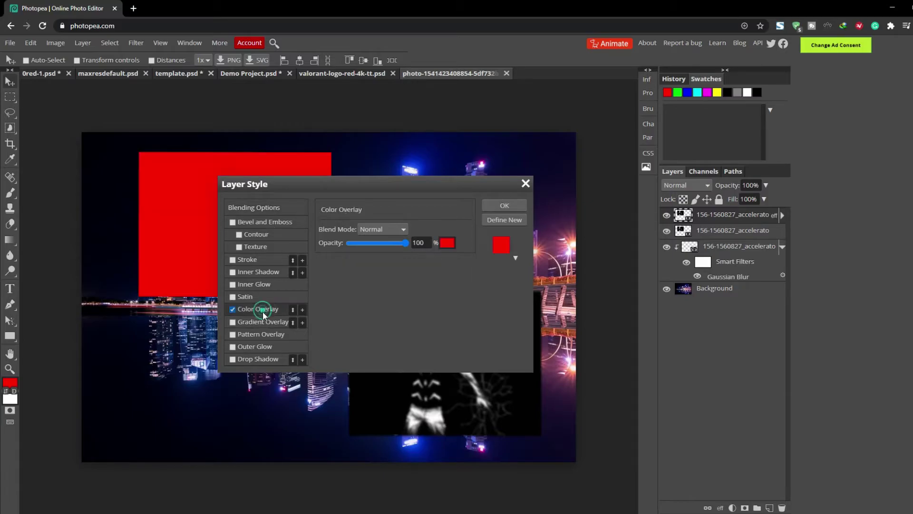
left_click(268, 347)
left_click(265, 360)
left_click(237, 347)
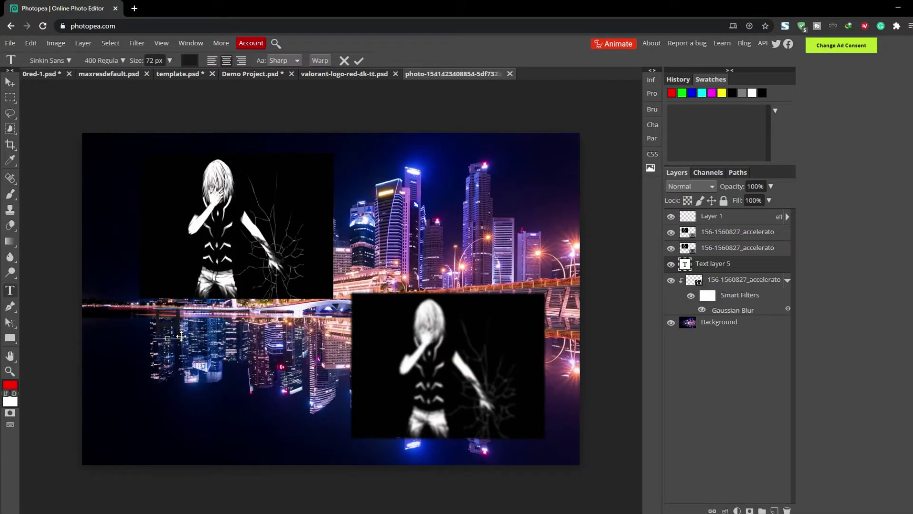
Add the white text "HELLO WORLD" in Sinkin Sans 72 px across the lower part of the photo.
left_click_drag(181, 336, 321, 392)
left_click(187, 64)
left_click(309, 119)
left_click(187, 64)
Save the composition as a PSD file and show the other available export formats.
left_click(10, 43)
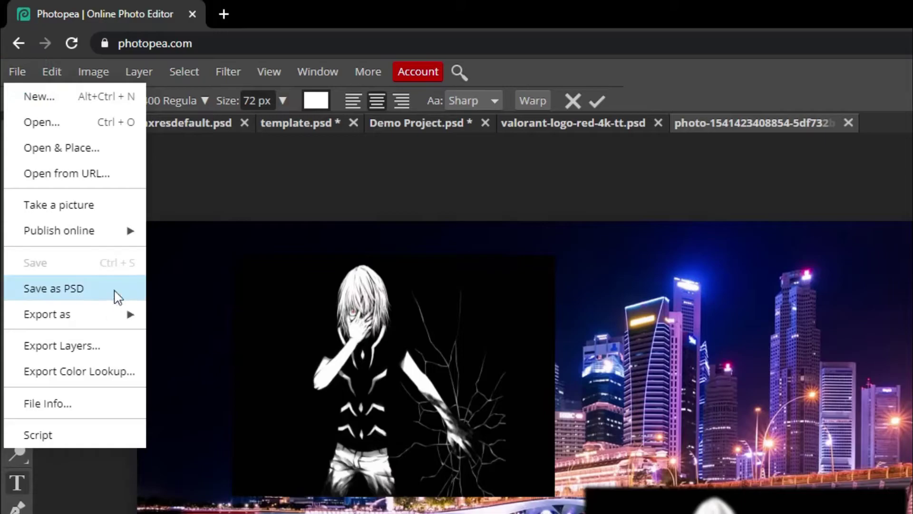
left_click(56, 296)
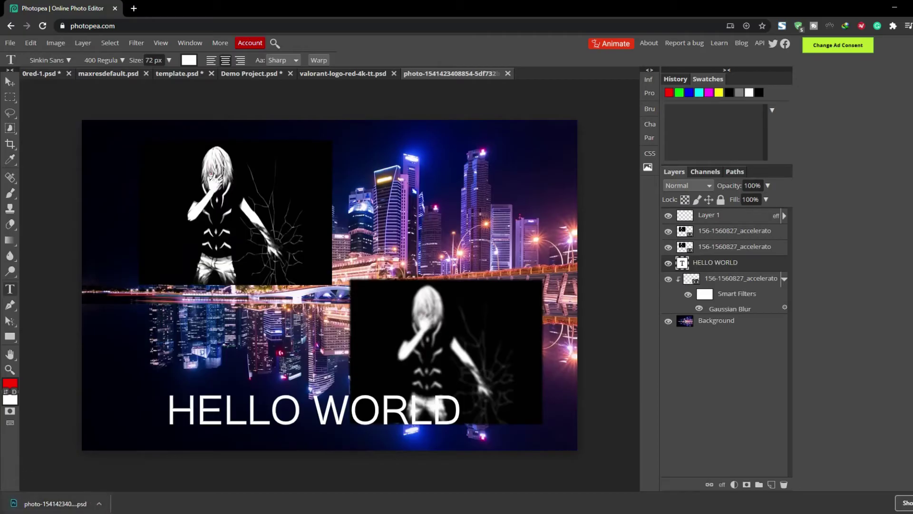
left_click(8, 44)
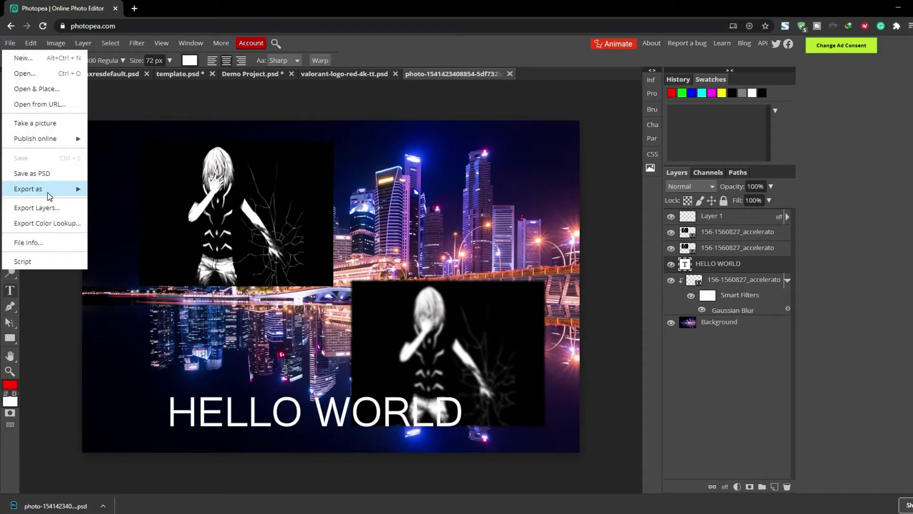
mouse_move(54, 190)
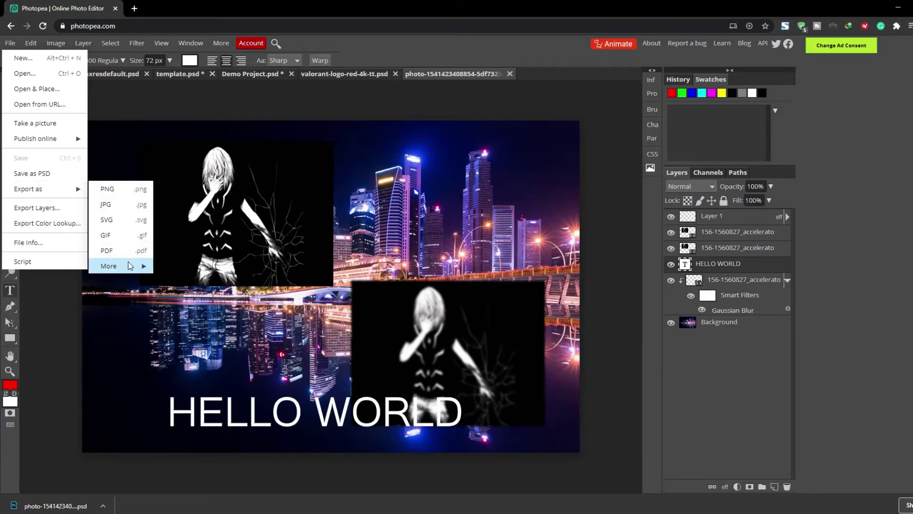
mouse_move(134, 265)
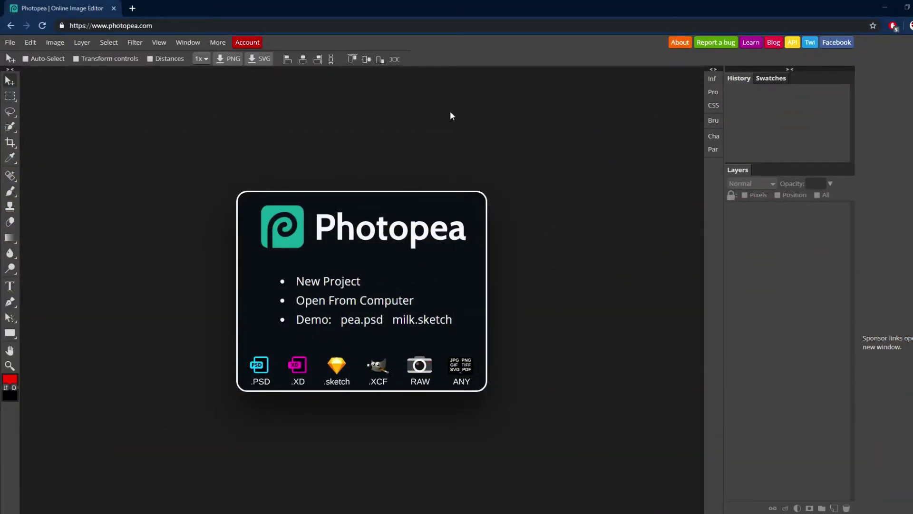
Create a new 1280 × 720 px project at 72 DPI with a white background, named youtubethumbnail.
left_click(10, 42)
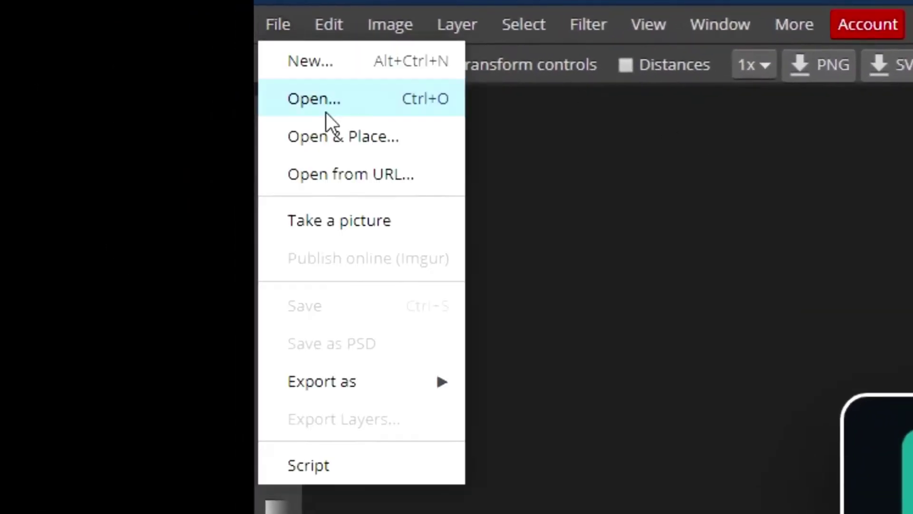
left_click(249, 70)
scroll(577, 329, "down", 5)
scroll(577, 328, "down", 5)
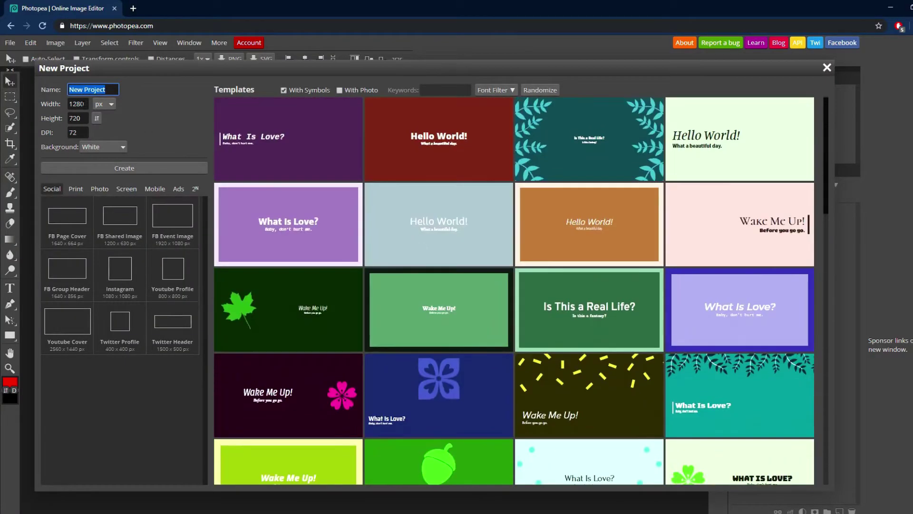
key("Tab")
key("Tab")
key("Tab")
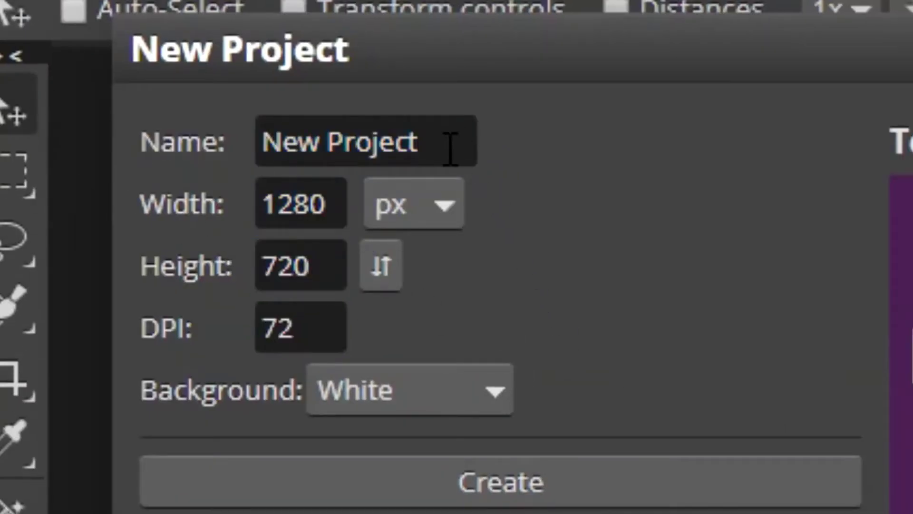
left_click_drag(449, 147, 224, 147)
type("youtube b")
key("BackSpace")
key("BackSpace")
type("thumbnail")
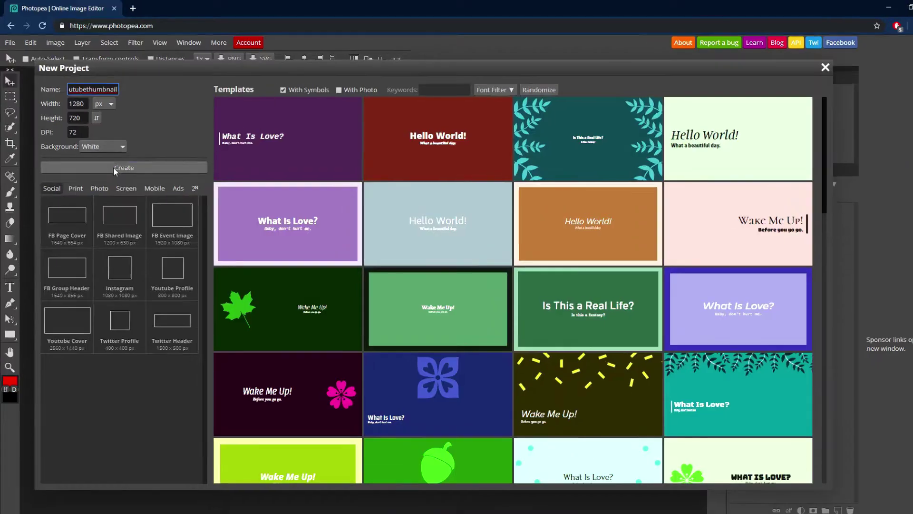
left_click(501, 482)
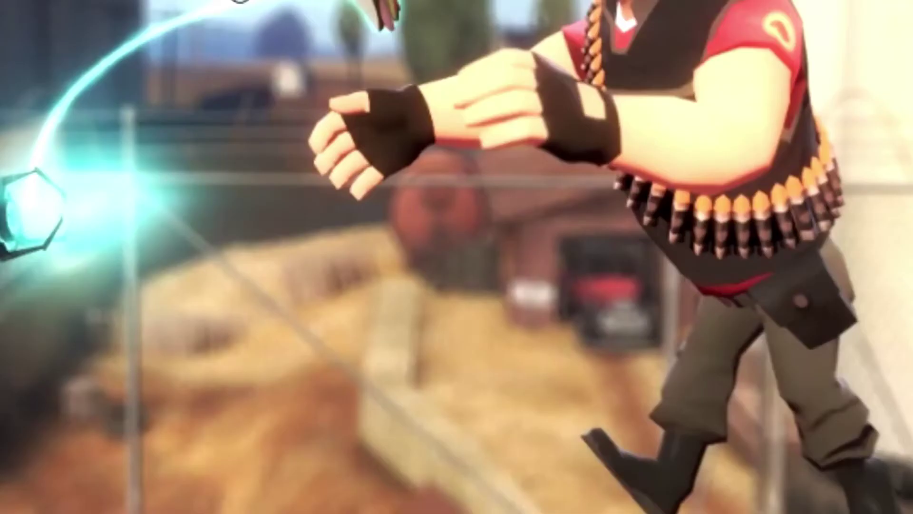
Copy the two-character game image from its source, paste it into the blank project and duplicate the pasted layer.
right_click(173, 390)
left_click(207, 469)
left_click(586, 125)
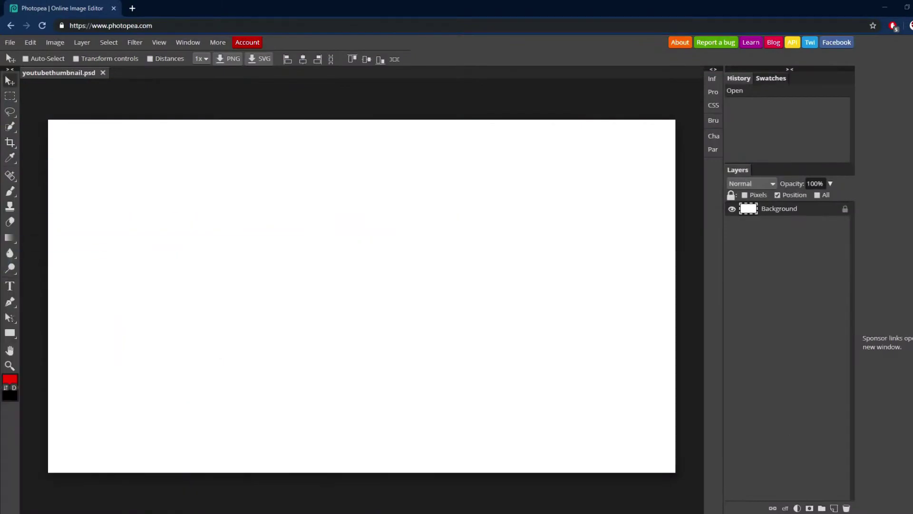
key("ctrl+v")
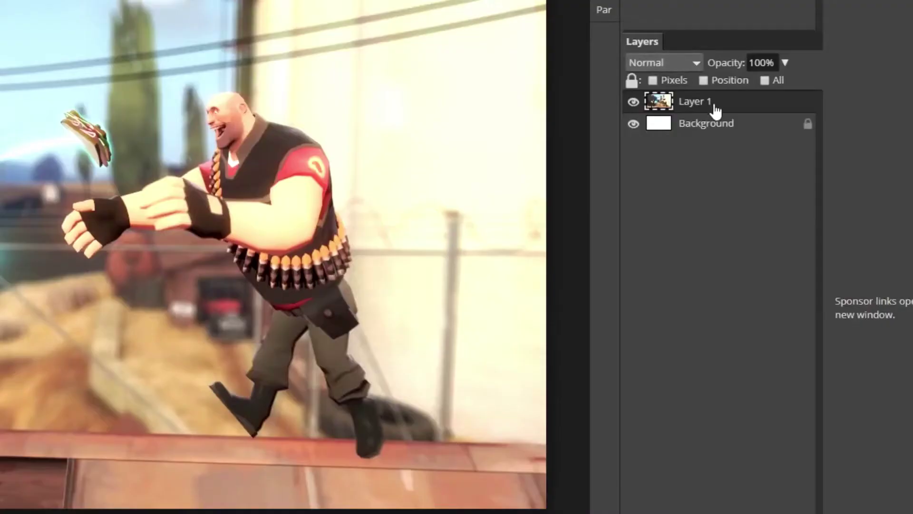
right_click(756, 212)
left_click(789, 234)
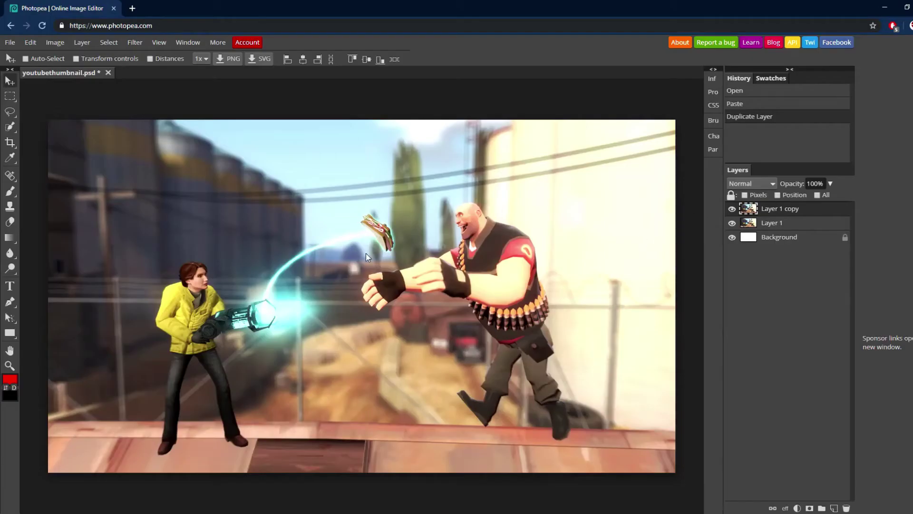
left_click_drag(366, 253, 606, 204)
key("ctrl+z")
key("c")
Free-transform the duplicated image layer to 97% width and 95% height, leaving a narrow margin on all four sides.
left_click(30, 42)
left_click(48, 221)
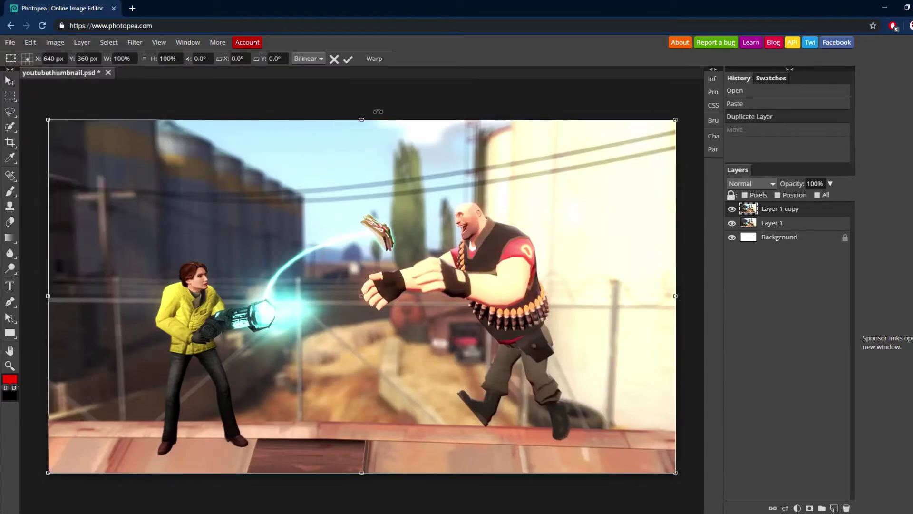
left_click_drag(362, 120, 363, 128)
left_click_drag(47, 301, 57, 302)
left_click_drag(675, 300, 665, 299)
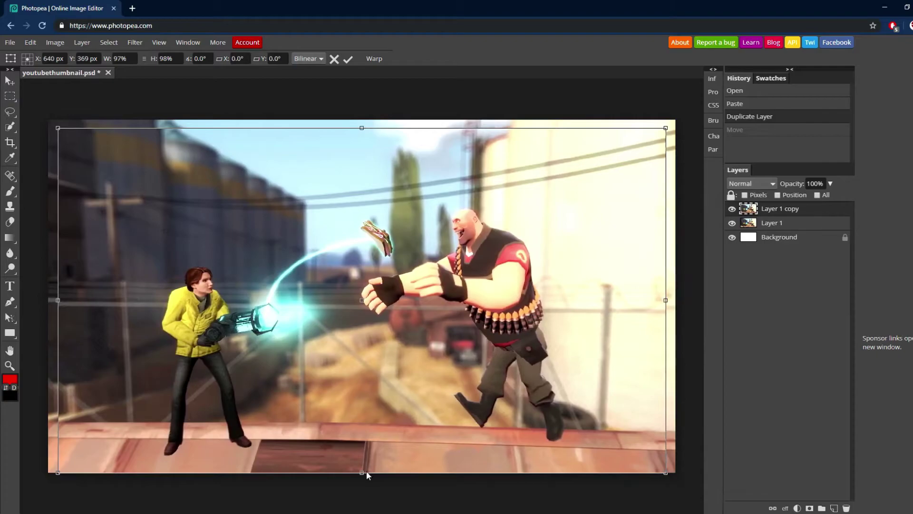
left_click_drag(366, 473, 361, 469)
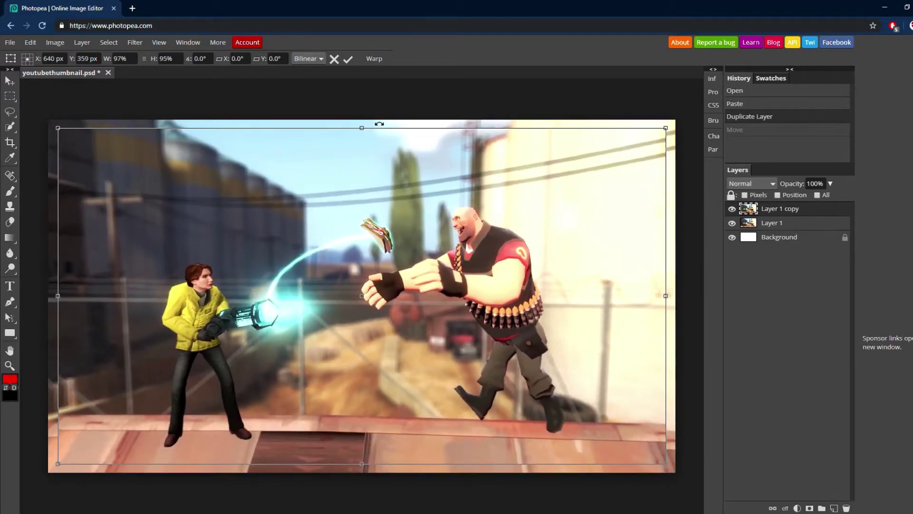
left_click(349, 59)
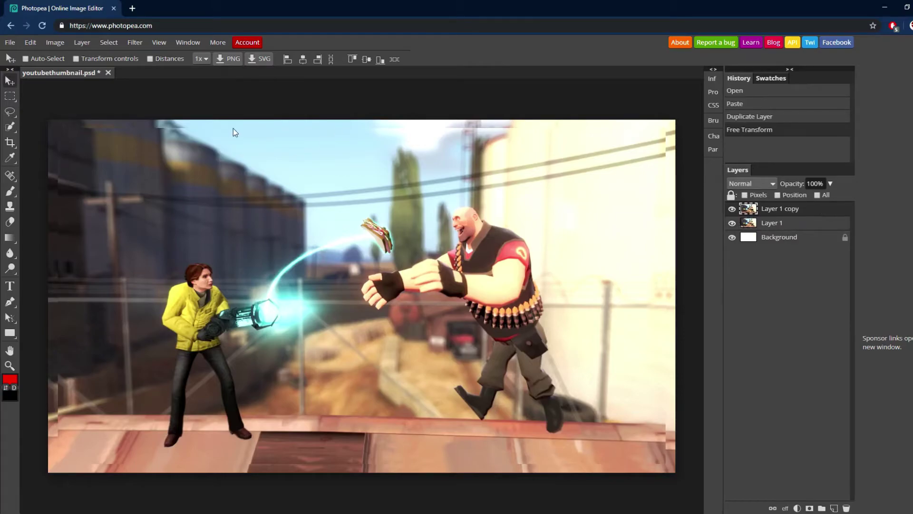
Rename the duplicated image layer as background layer and the image layer below it as front.
right_click(788, 210)
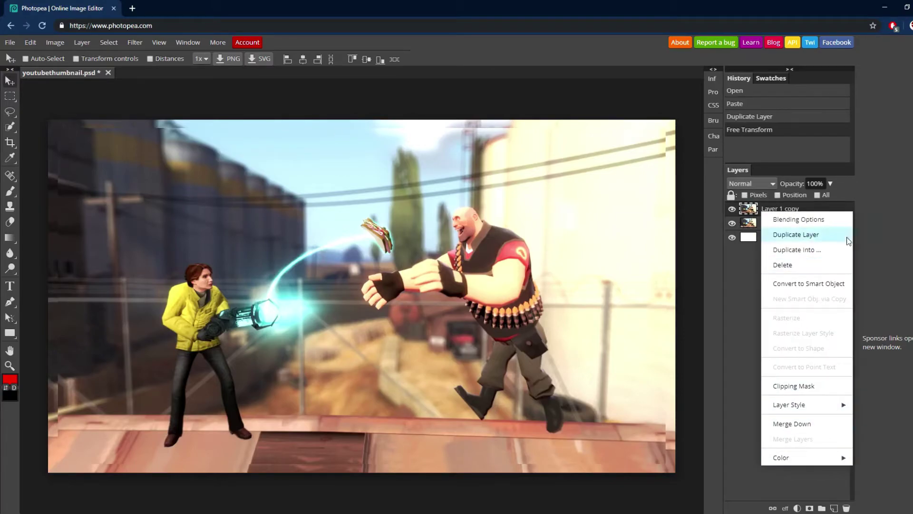
left_click(757, 248)
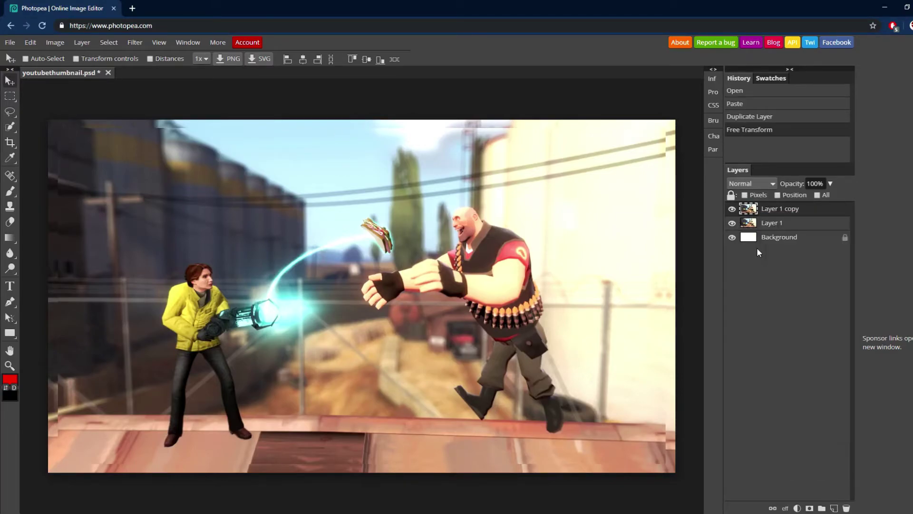
double_click(785, 210)
type("back")
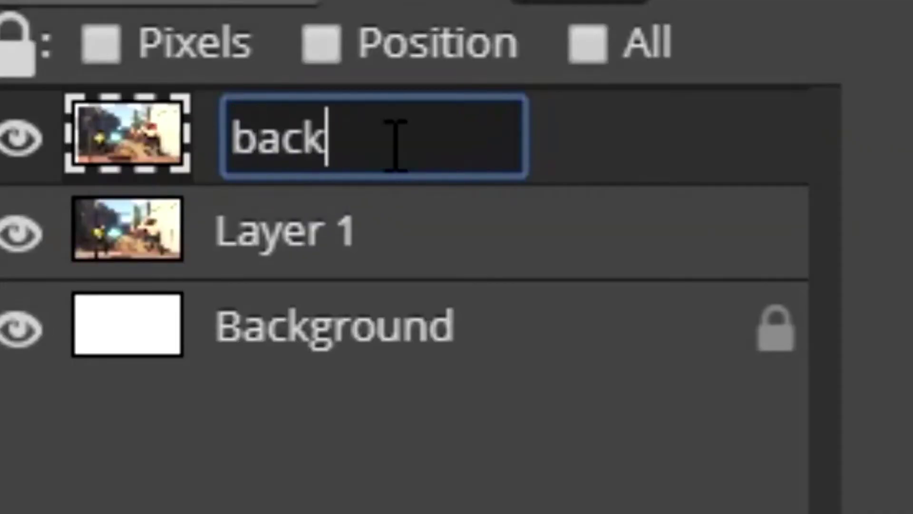
type("ground layer")
key("Return")
double_click(400, 228)
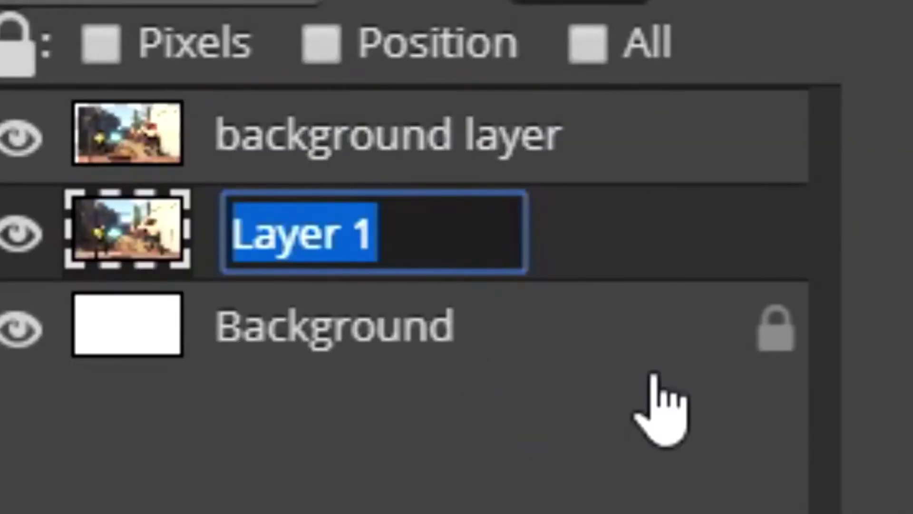
type("front")
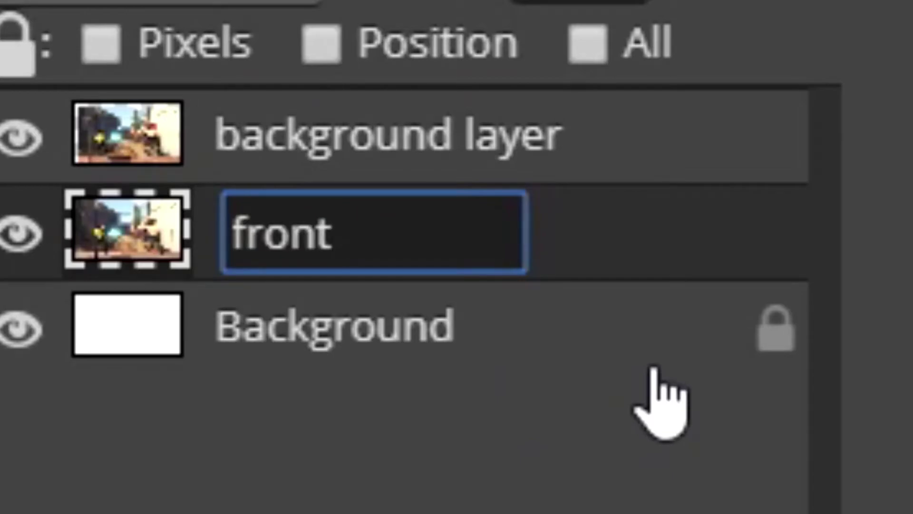
key("Return")
Swap the two image layers' names, so the upper one is front and the lower one is background layer.
left_click(806, 210)
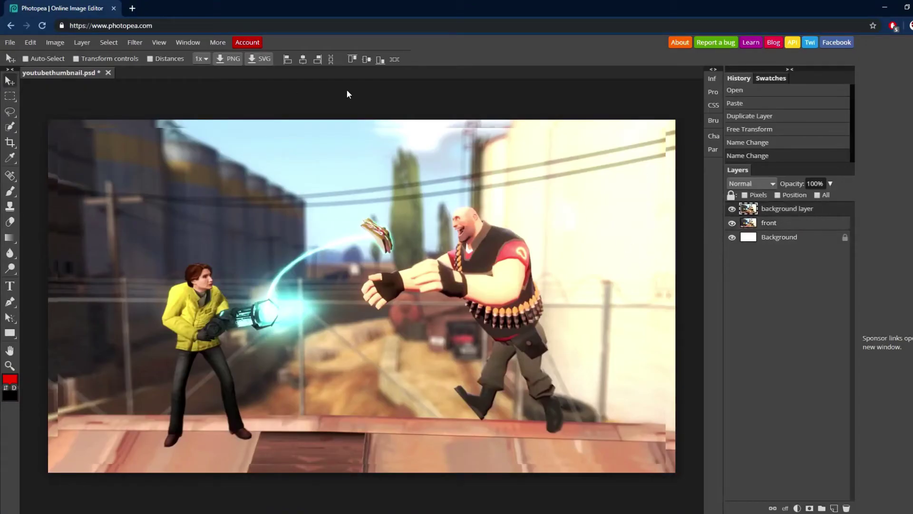
double_click(769, 222)
double_click(791, 210)
type("front")
key("Return")
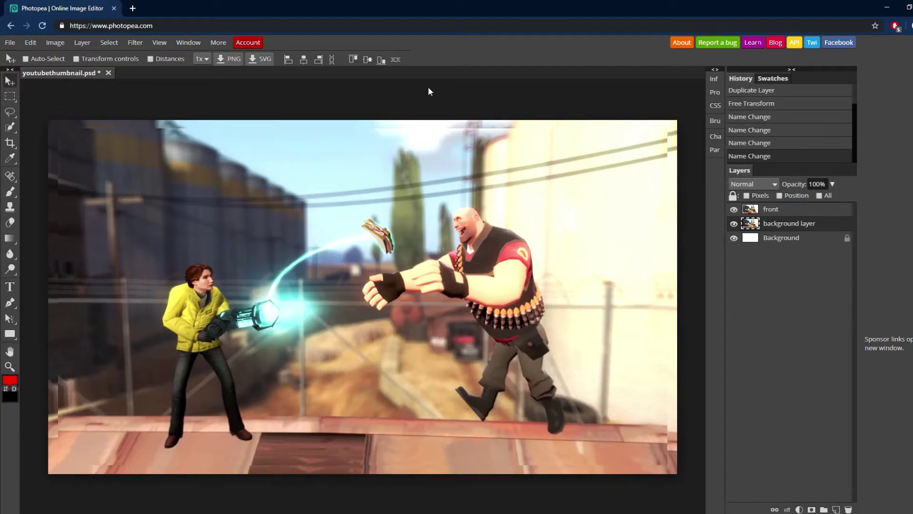
Apply Blur More, Blur and Box Blur filters to the background layer.
left_click(136, 42)
mouse_move(143, 126)
left_click(234, 156)
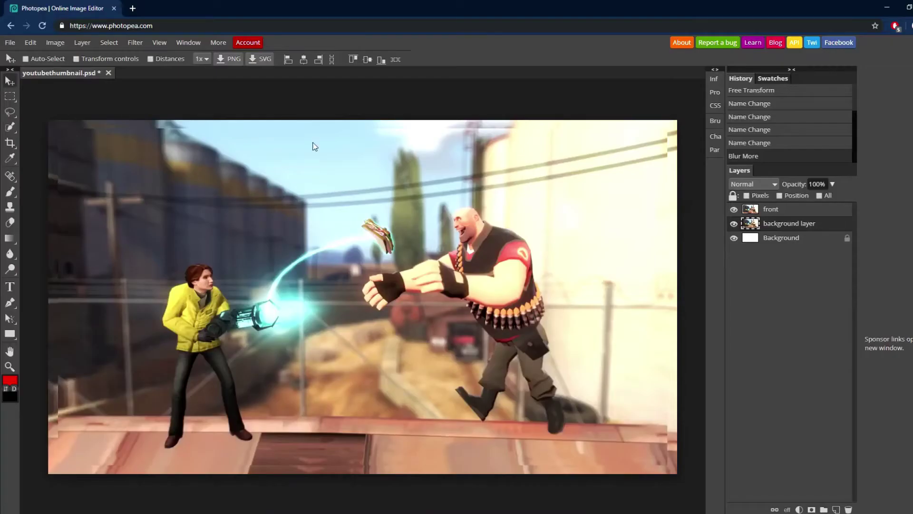
left_click(135, 42)
left_click(224, 141)
left_click(135, 42)
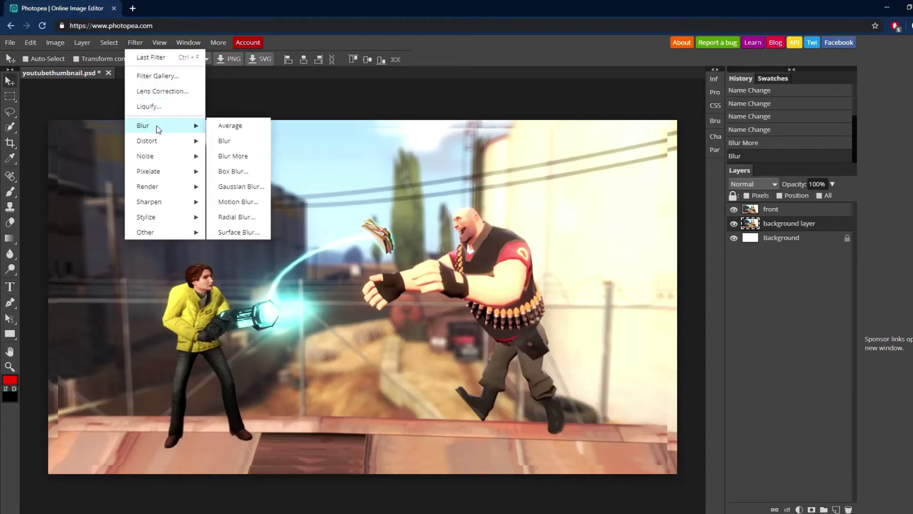
left_click(233, 172)
mouse_move(90, 150)
left_mouse_down()
mouse_move(145, 150)
mouse_move(87, 159)
left_mouse_up()
left_click(265, 138)
Apply the Blur More filter twice to the front layer.
left_click(770, 209)
left_click(136, 42)
mouse_move(153, 126)
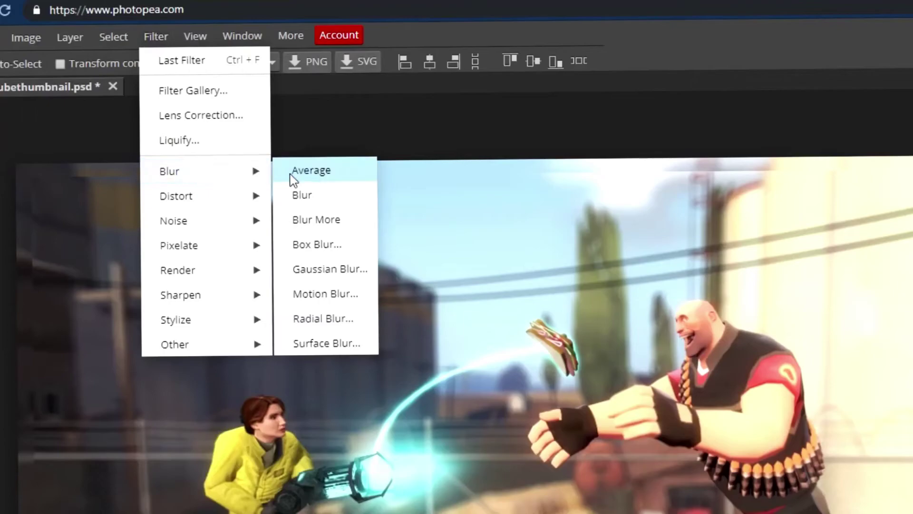
left_click(233, 124)
left_click(155, 37)
mouse_move(169, 170)
left_click(316, 218)
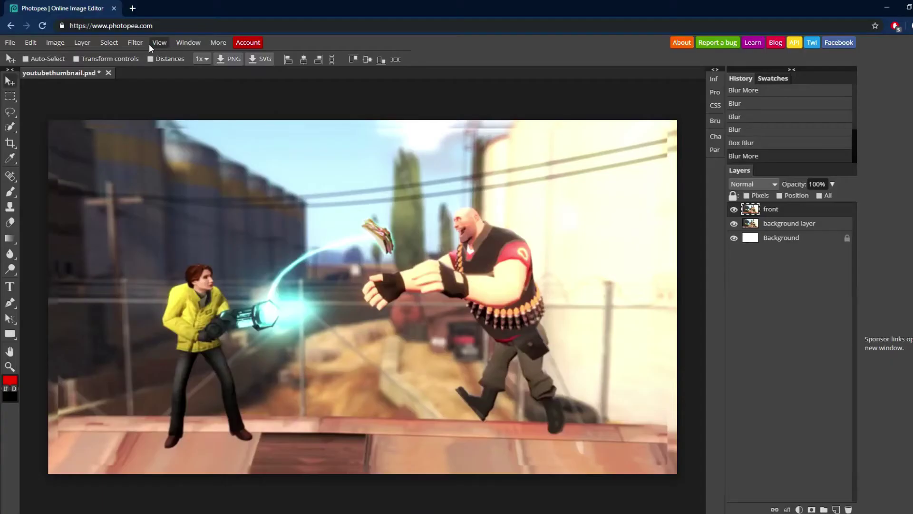
left_click(155, 36)
mouse_move(152, 126)
left_click(233, 155)
Apply the Sharpen and Sharpen More filters to the background layer.
left_click(790, 223)
left_click(135, 42)
mouse_move(172, 202)
left_click(231, 200)
left_click(135, 42)
left_click(258, 217)
left_click(135, 42)
Adjust the front layer's vibrance to 19 and saturation to 23.
left_click(794, 212)
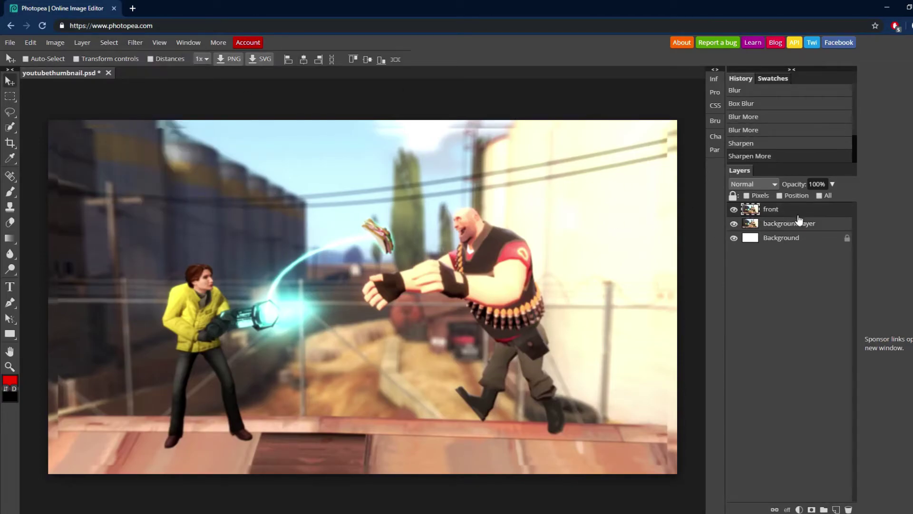
left_click(135, 43)
left_click(56, 41)
mouse_move(70, 56)
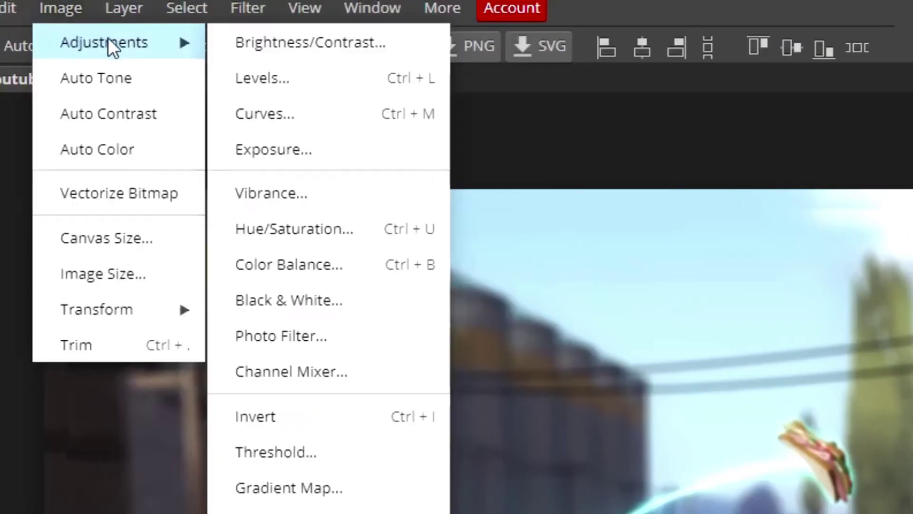
left_click(164, 122)
left_click_drag(153, 151, 180, 153)
left_click_drag(291, 327, 344, 321)
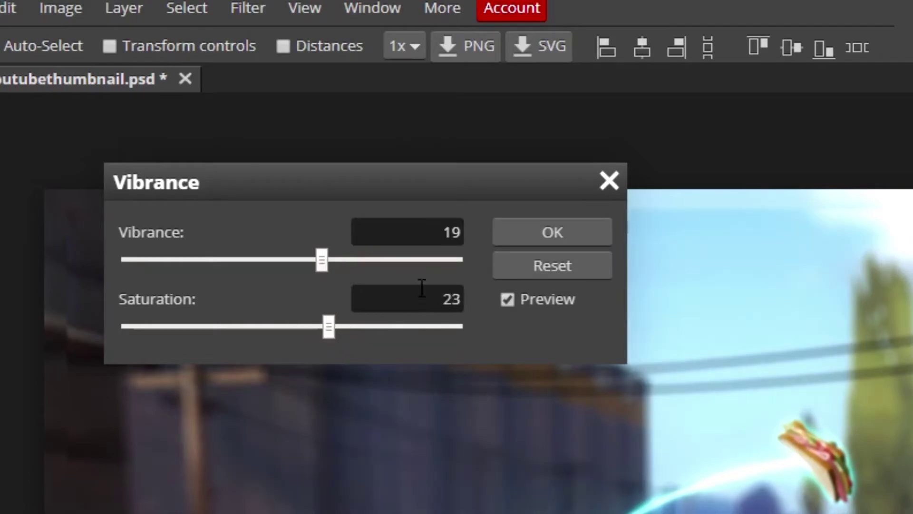
left_click(552, 232)
Adjust the front layer's brightness to 18 and contrast to 25.
left_click(111, 7)
mouse_move(72, 11)
mouse_move(95, 41)
left_click(316, 47)
left_click_drag(291, 259, 360, 259)
mouse_move(292, 326)
left_mouse_down()
mouse_move(453, 326)
mouse_move(292, 327)
left_mouse_up()
left_click_drag(361, 259, 311, 259)
left_click_drag(292, 326, 332, 327)
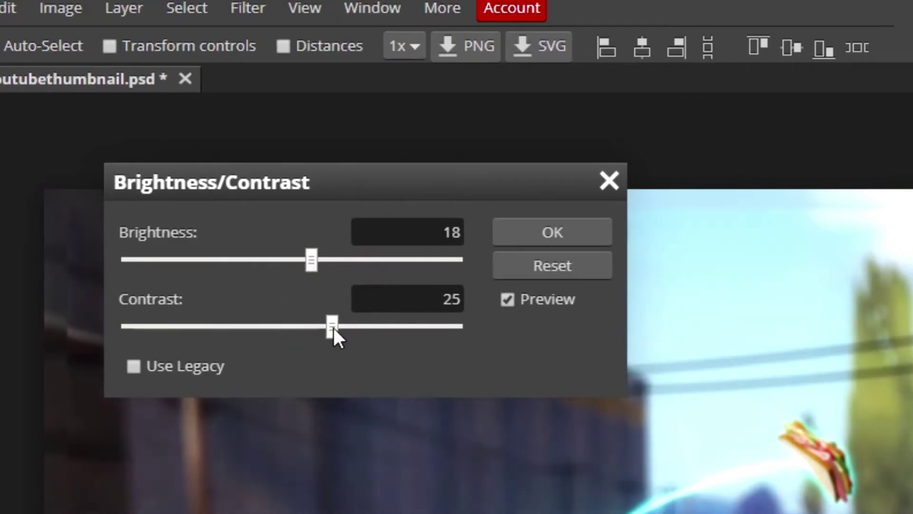
left_click(552, 232)
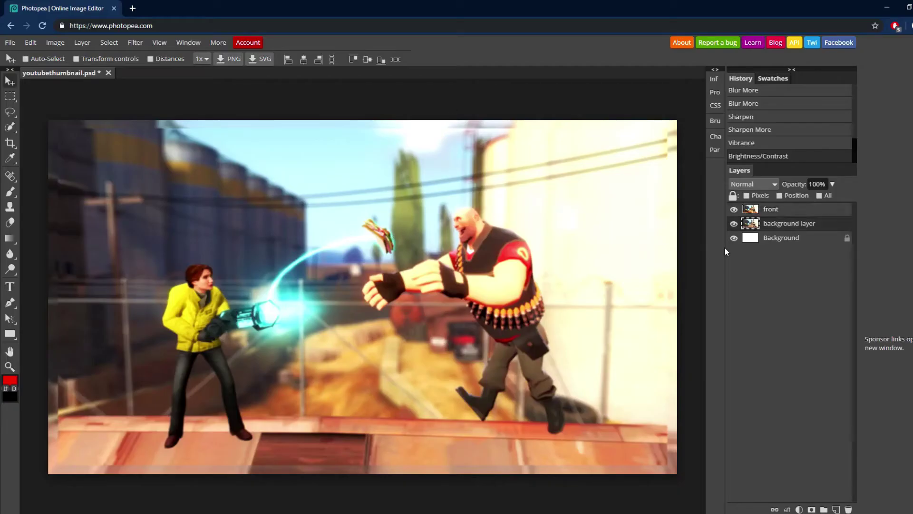
Apply Smart Sharpen to the background layer with an amount of 186% and a radius of 29 px.
left_click(135, 42)
mouse_move(159, 204)
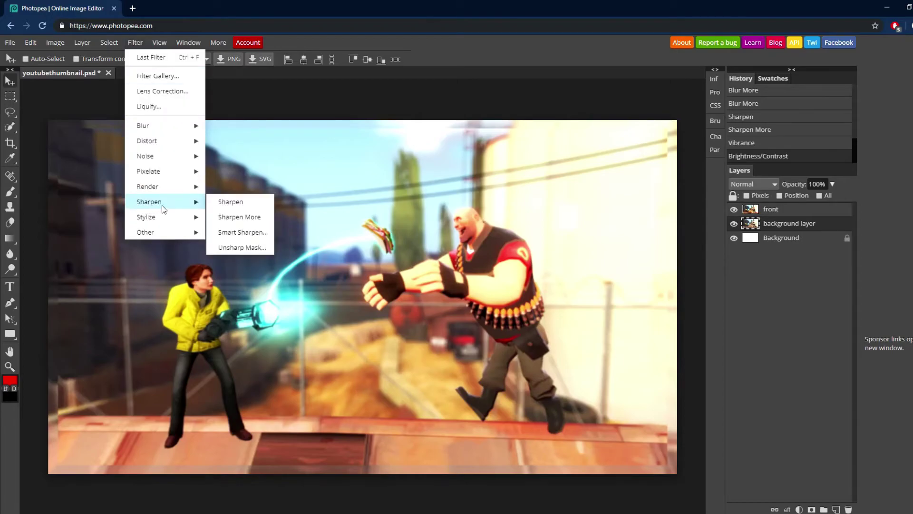
left_click(235, 236)
left_click_drag(187, 89, 207, 79)
mouse_move(95, 107)
left_mouse_down()
mouse_move(130, 109)
mouse_move(110, 113)
left_mouse_up()
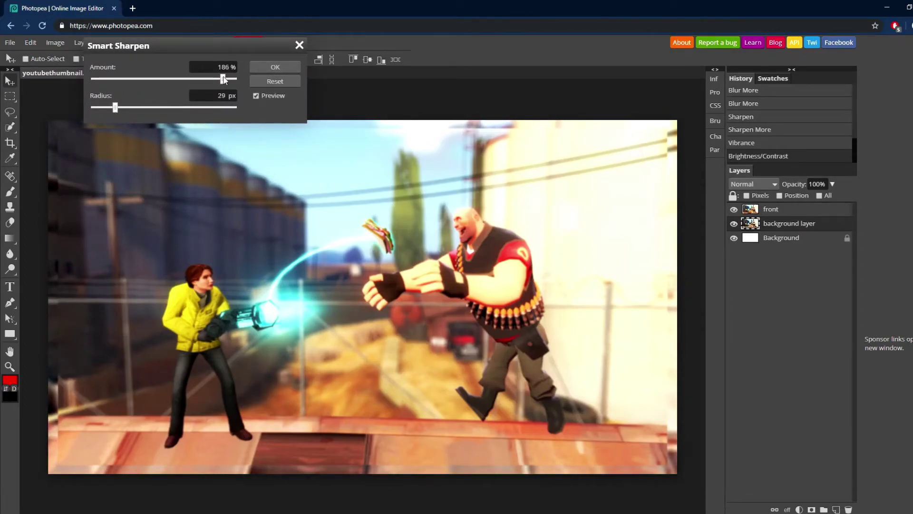
left_click(275, 66)
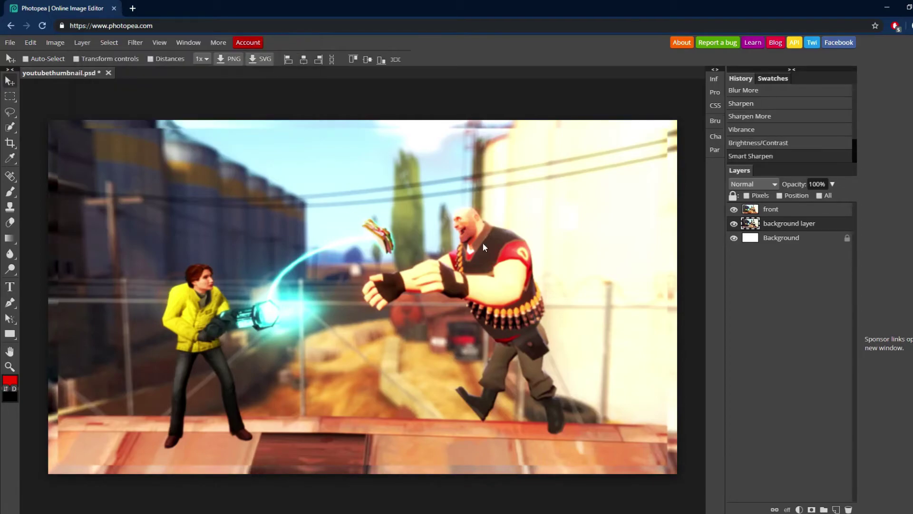
Activate the Type tool and choose a Komika Title font from the Comic category.
left_click(10, 285)
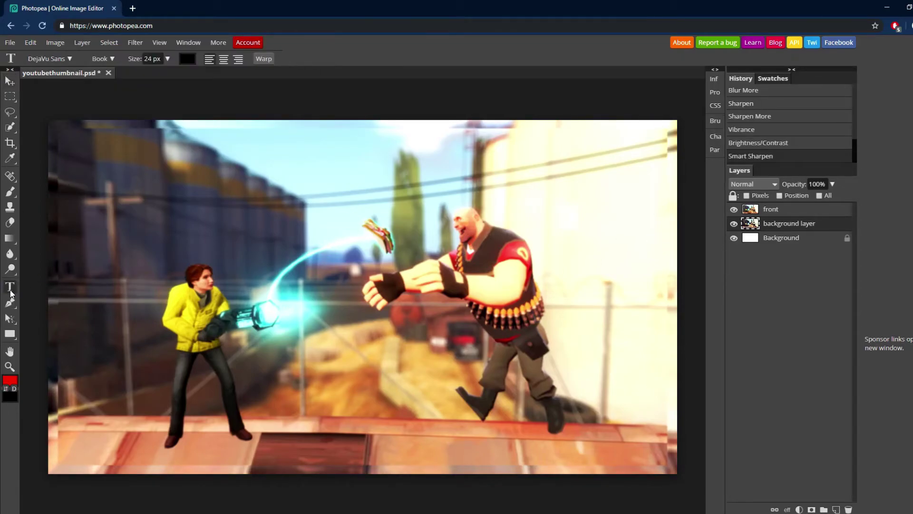
left_click(48, 59)
left_click(100, 59)
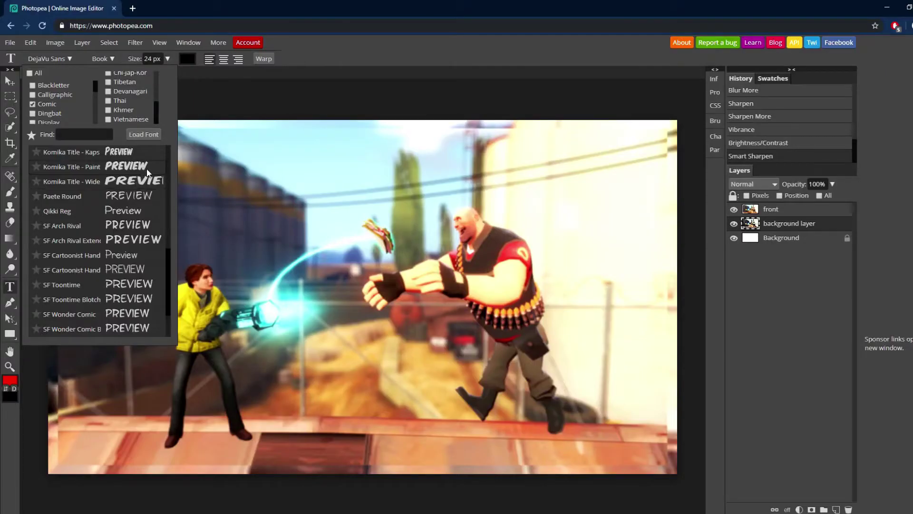
left_click(355, 364)
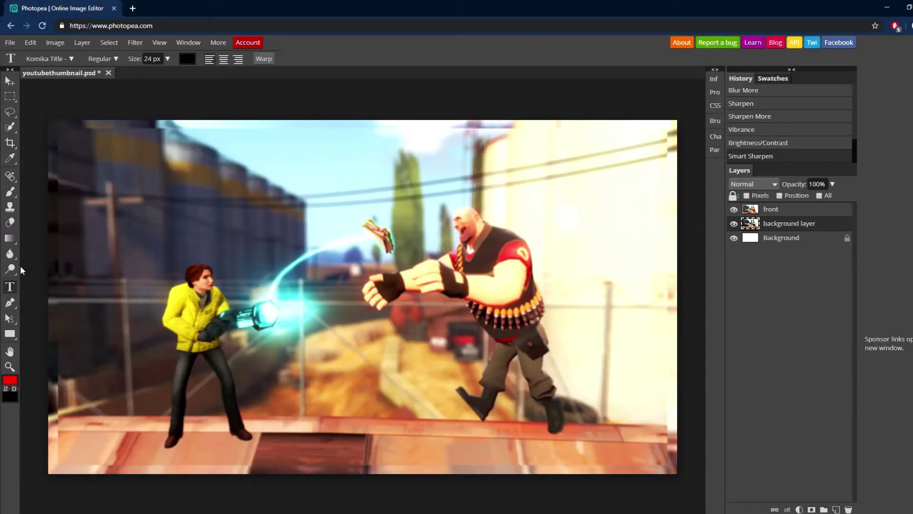
left_click(170, 245)
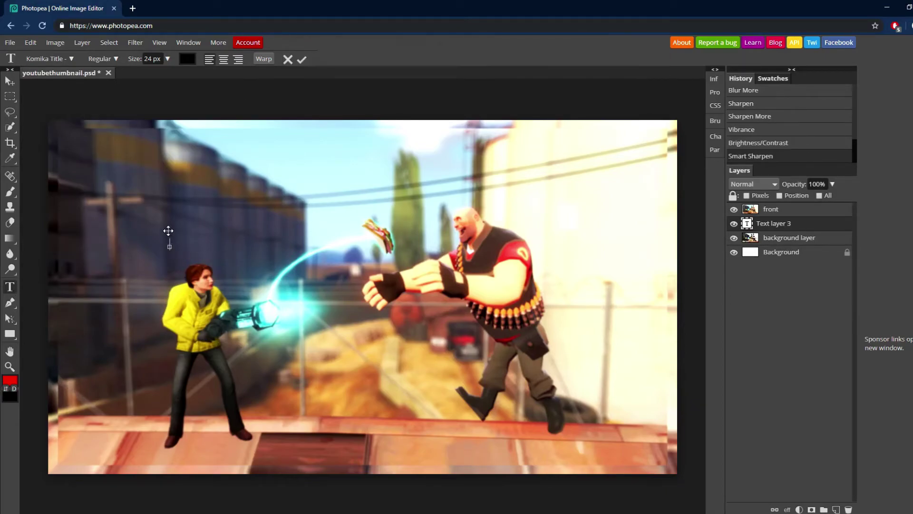
left_click_drag(147, 79, 165, 73)
left_click(302, 59)
left_click(169, 226)
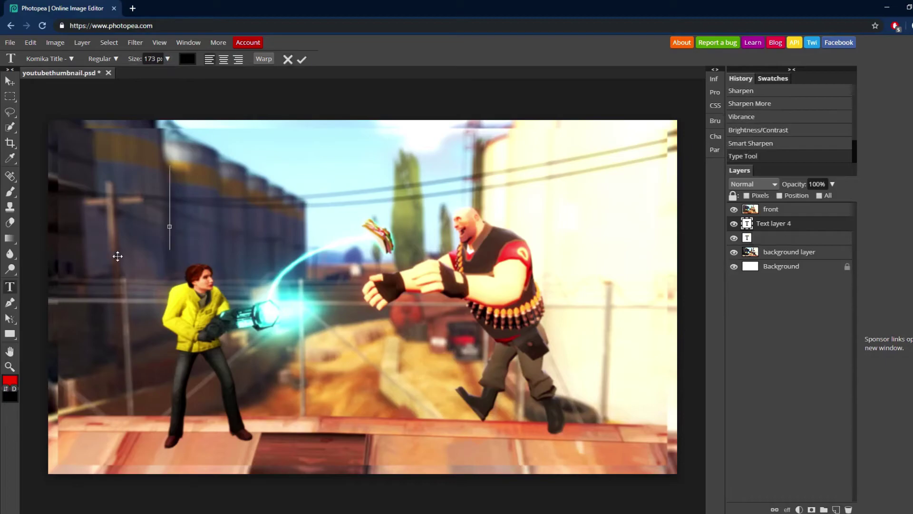
left_click_drag(790, 226, 801, 263)
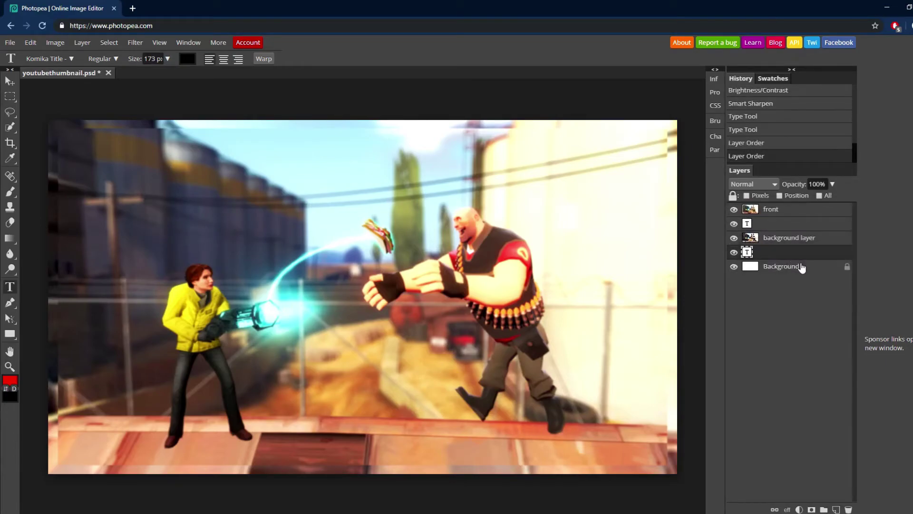
left_click(386, 248)
Add the text THUMBNAIL at 110 px and place it above the yellow-jacketed character.
left_click(266, 264)
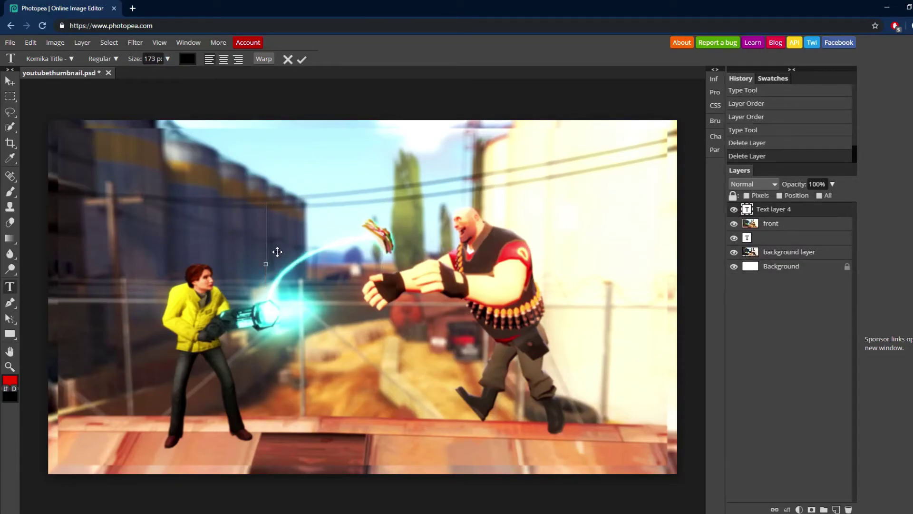
type("THUMBNA")
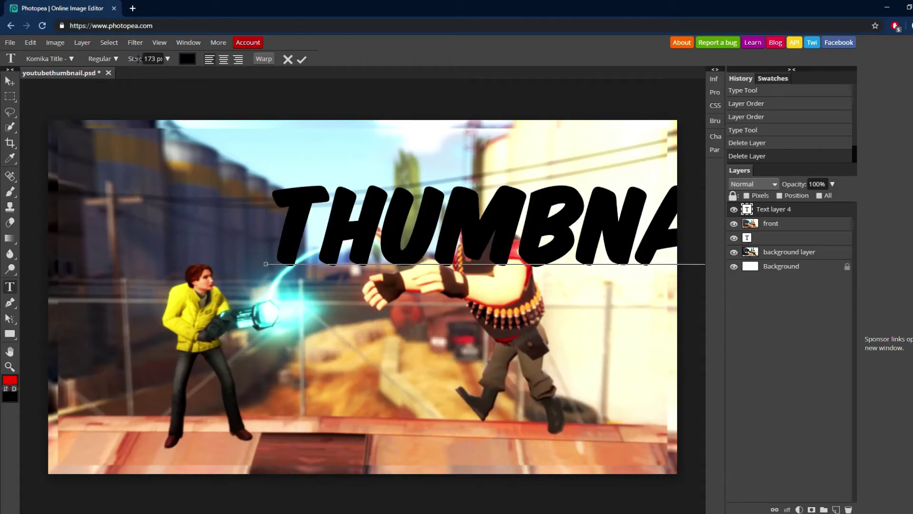
key("ctrl+a")
left_click(168, 58)
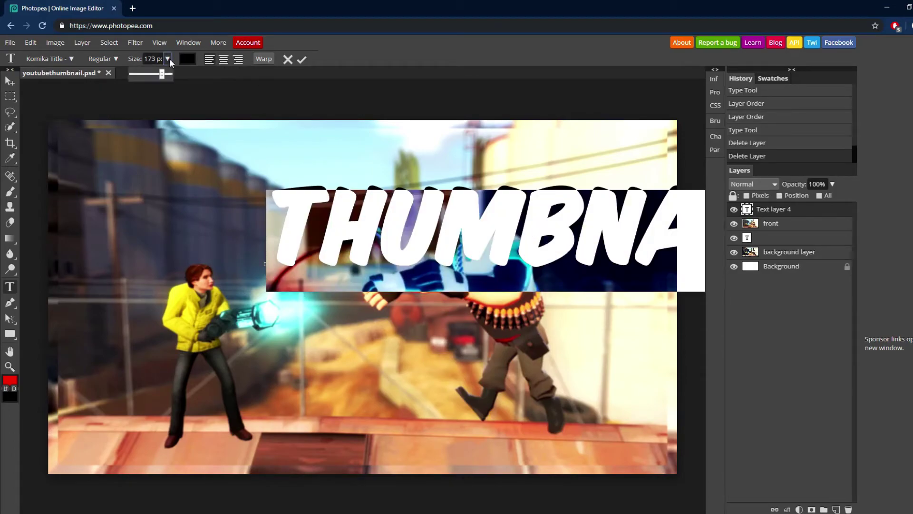
left_click_drag(162, 74, 158, 75)
left_click(302, 59)
left_click(10, 81)
left_click_drag(186, 305, 43, 299)
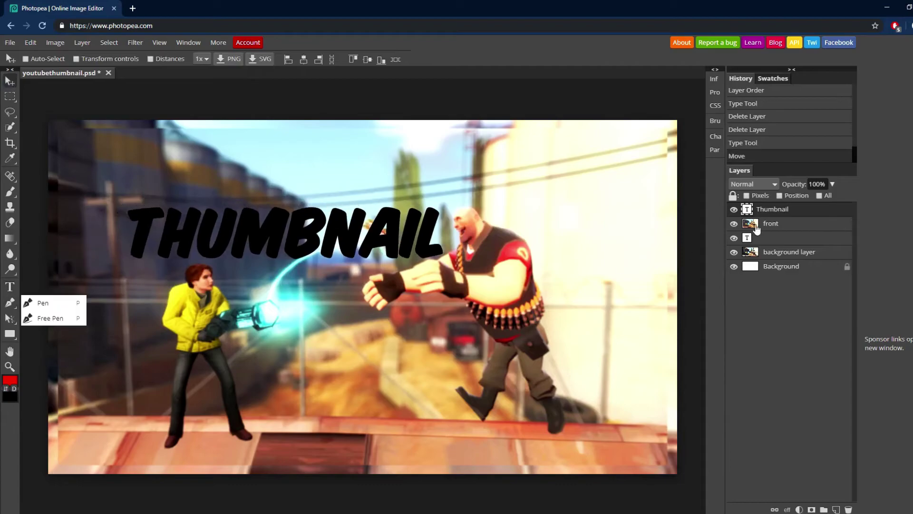
Duplicate the THUMBNAIL text, move the copy below the original, and retype it as TUTORIAL.
key("ctrl+j")
left_click_drag(407, 236, 540, 307)
left_click(10, 286)
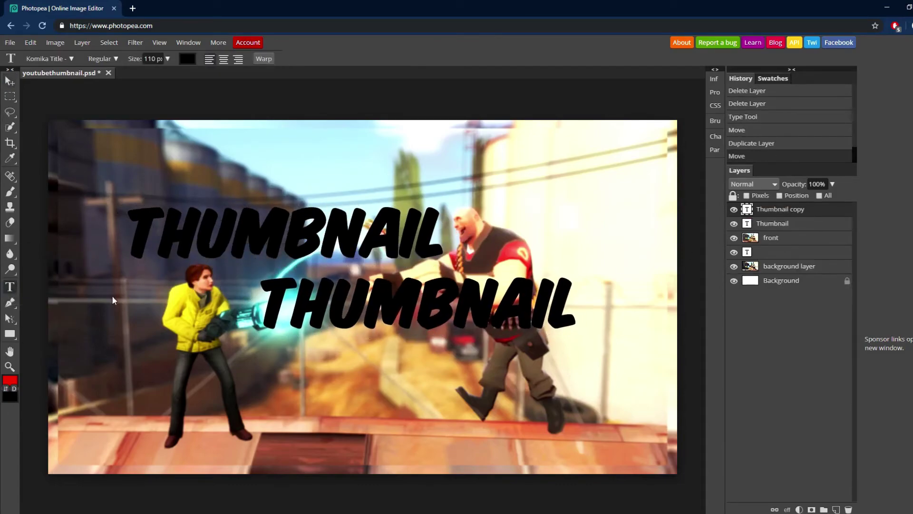
left_click_drag(264, 307, 596, 310)
type("TUTORIAL")
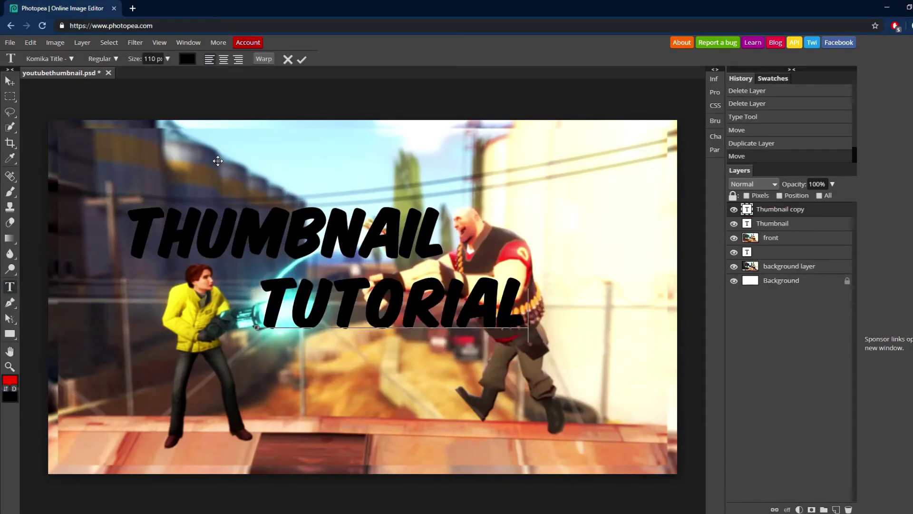
left_click(302, 60)
key("v")
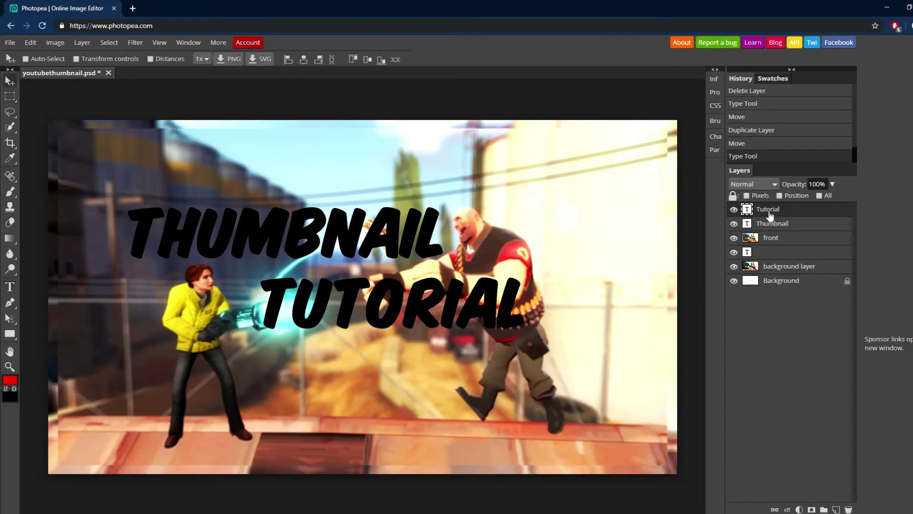
Delete the TUTORIAL text layer and move the THUMBNAIL text toward the middle of the image.
right_click(793, 213)
left_click(792, 266)
left_click_drag(416, 318, 429, 313)
Add a linear black-to-white gradient overlay to the THUMBNAIL text with a 154% scale.
double_click(835, 213)
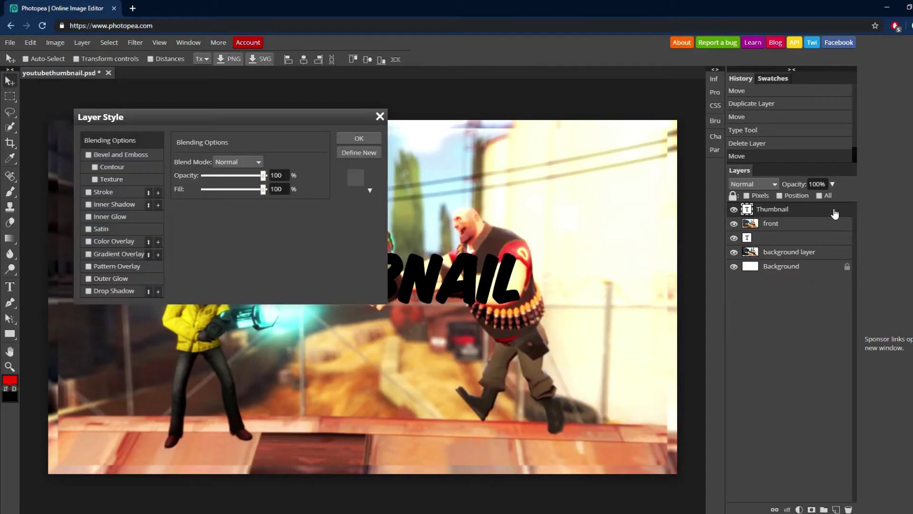
left_click(89, 241)
left_click(88, 241)
left_click(88, 254)
left_click(119, 254)
left_click_drag(238, 124, 768, 80)
left_click(767, 148)
left_click(761, 143)
left_click_drag(770, 187, 772, 194)
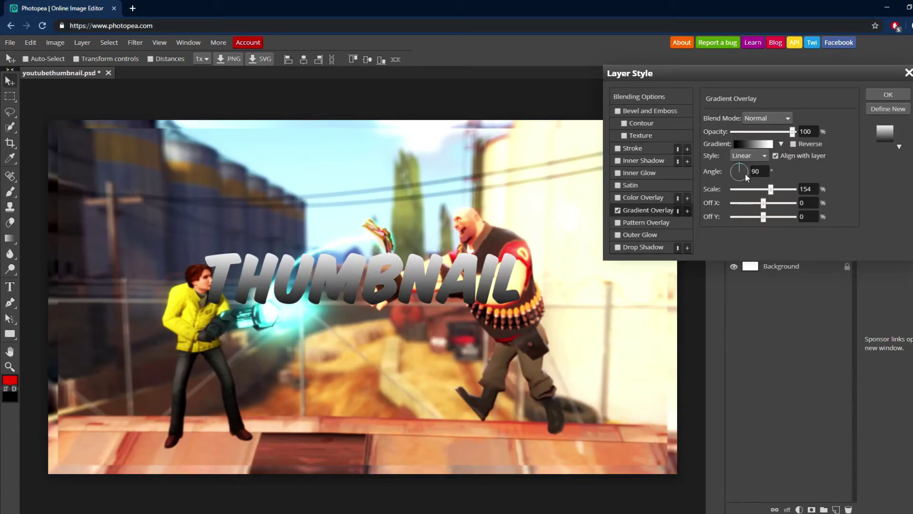
Add a white inner glow to the THUMBNAIL text with Normal blending, 100% opacity, 10% spread and 27 px size.
left_click(618, 173)
left_click(641, 174)
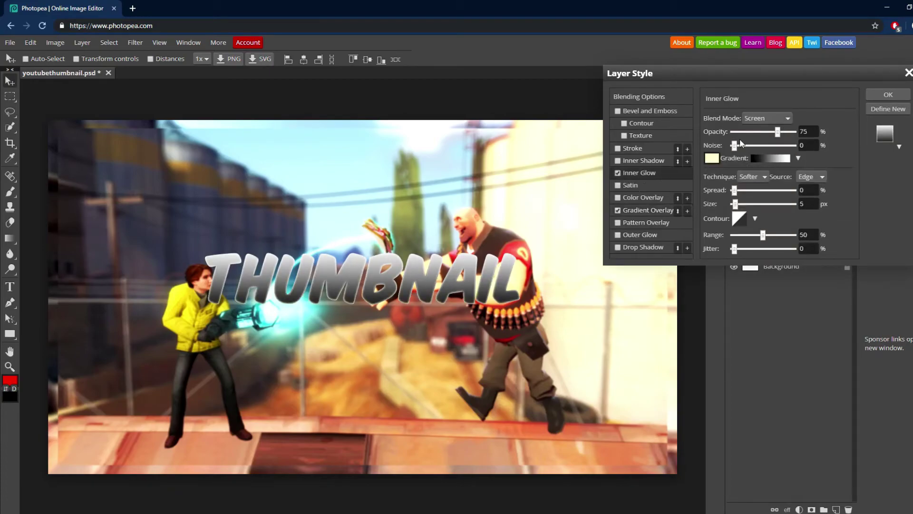
left_click(766, 118)
left_click(766, 126)
left_click(712, 158)
left_click(269, 248)
left_click_drag(779, 133, 793, 132)
left_click_drag(735, 190, 743, 208)
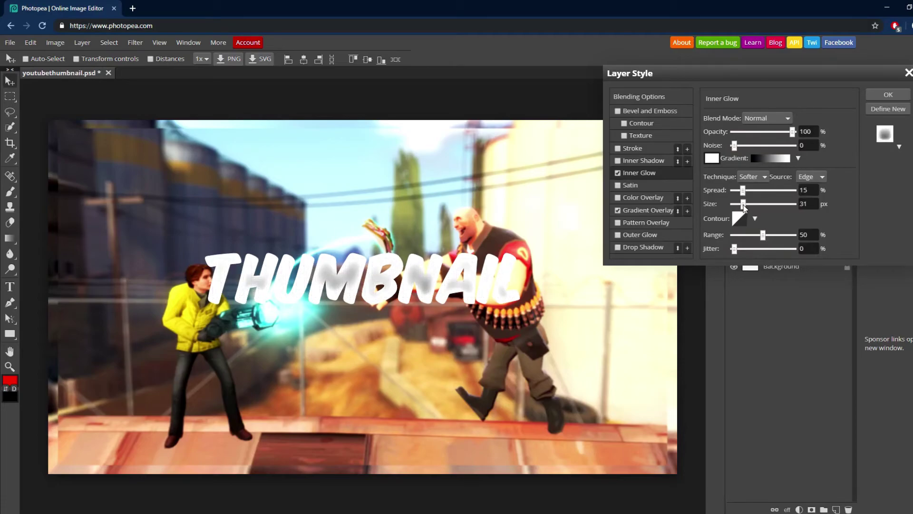
left_click(766, 158)
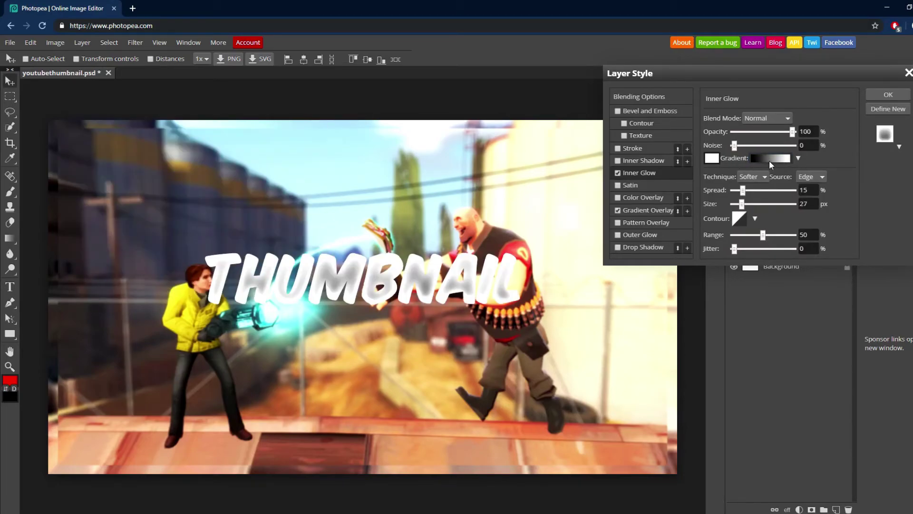
left_click(769, 158)
left_click(280, 117)
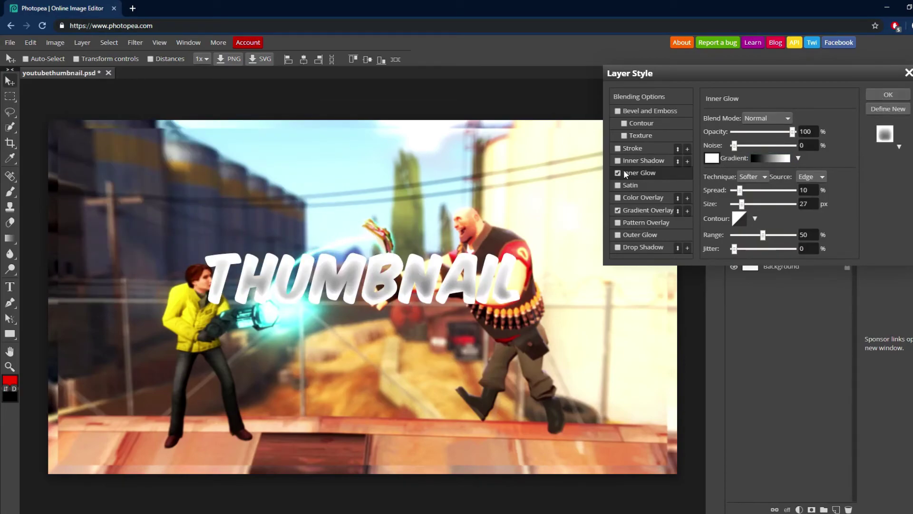
Try a stroke on the THUMBNAIL text.
left_click(624, 149)
left_click_drag(730, 122, 741, 117)
left_click(618, 148)
Try an outer glow on the THUMBNAIL text with a different color, blend mode and higher opacity.
left_click(617, 234)
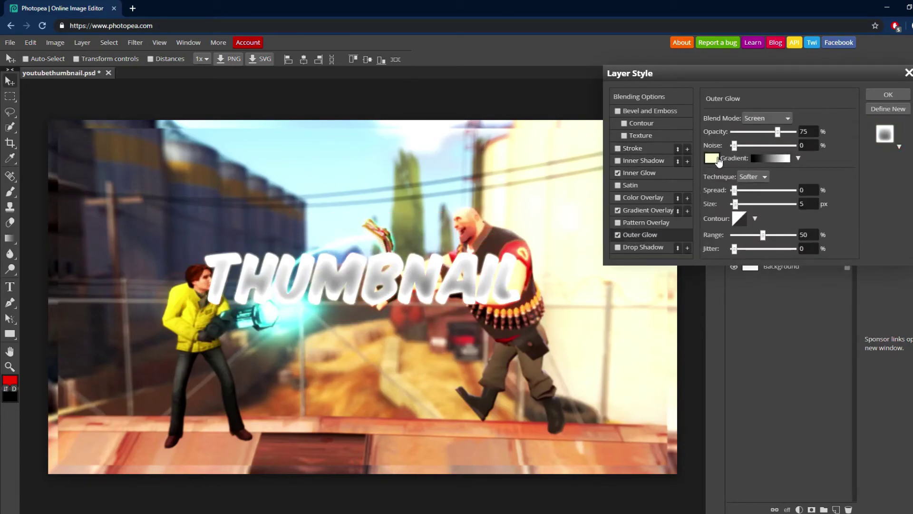
left_click(717, 158)
left_click_drag(149, 219, 133, 264)
left_click(257, 249)
left_click(758, 120)
left_click(761, 130)
left_click_drag(778, 132, 795, 134)
left_click(618, 234)
Configure the THUMBNAIL drop shadow with 88% opacity, 91° angle, 4 px distance and 13 px size, and switch it off.
left_click(618, 247)
left_click_drag(736, 143, 785, 131)
left_click_drag(743, 165, 738, 170)
left_click(618, 247)
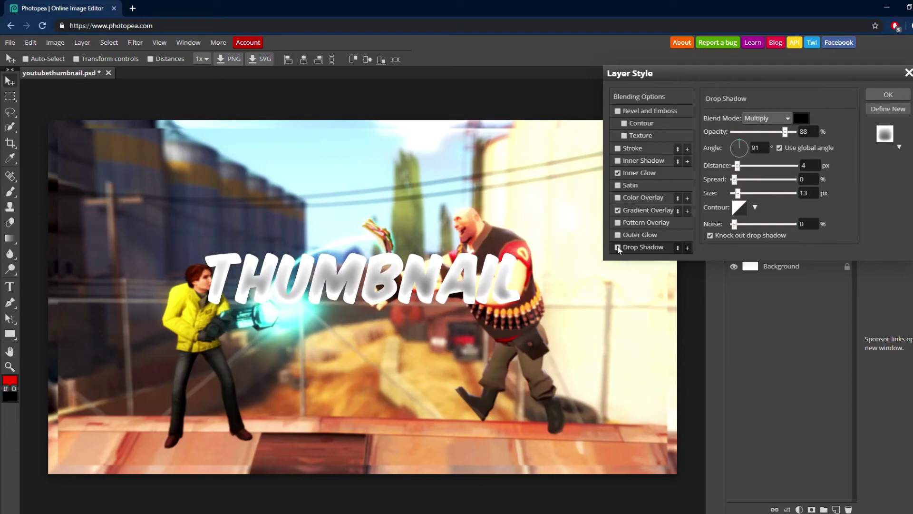
Change the THUMBNAIL gradient overlay to run from black to red at 500% scale.
left_click(648, 209)
left_click(754, 144)
double_click(230, 262)
left_click(226, 233)
left_click_drag(302, 126, 741, 141)
left_click(709, 262)
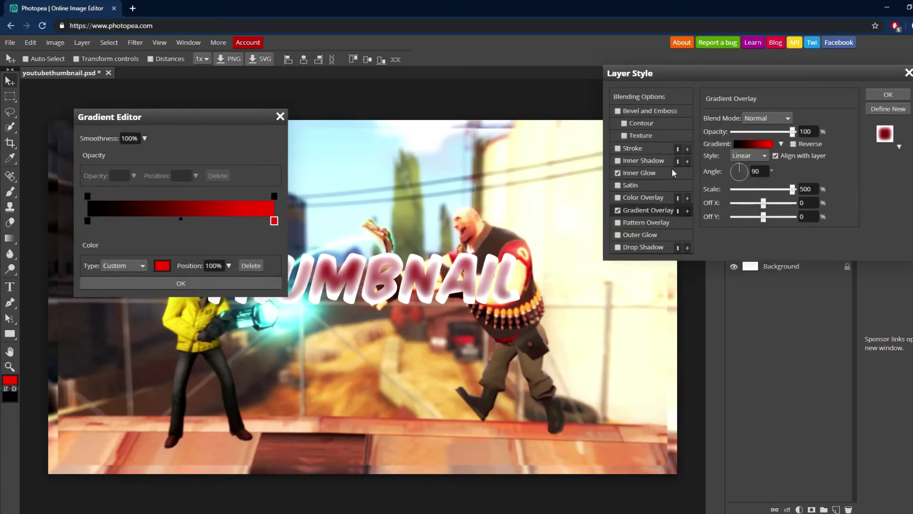
Finish the THUMBNAIL style with a pinkish-red inner glow and a drop shadow, and reposition the text just above the yellow-jacketed character.
left_click(641, 173)
left_click(637, 231)
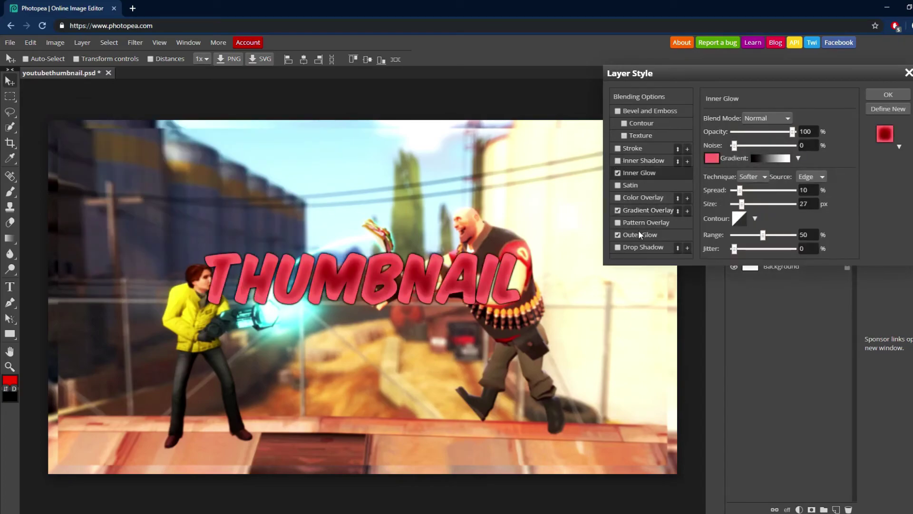
left_click(712, 158)
left_click(879, 101)
left_click(879, 101)
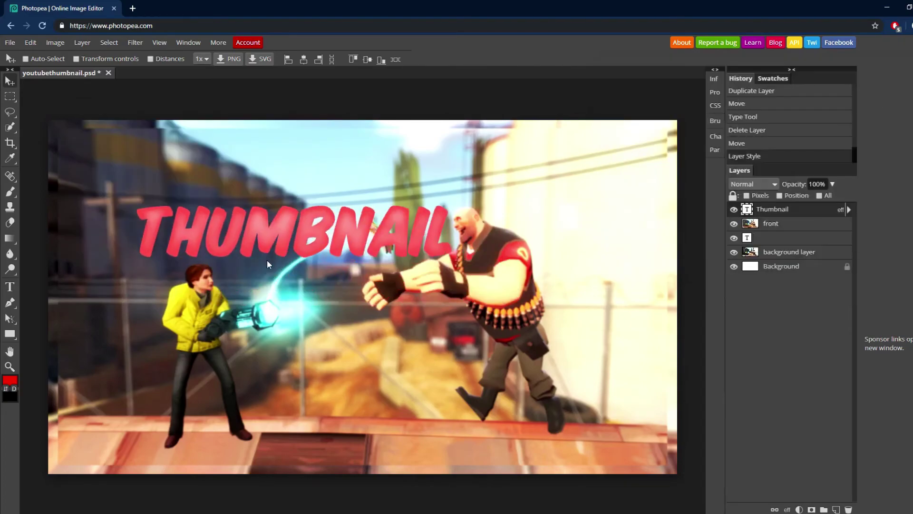
left_click_drag(269, 265, 257, 284)
double_click(825, 209)
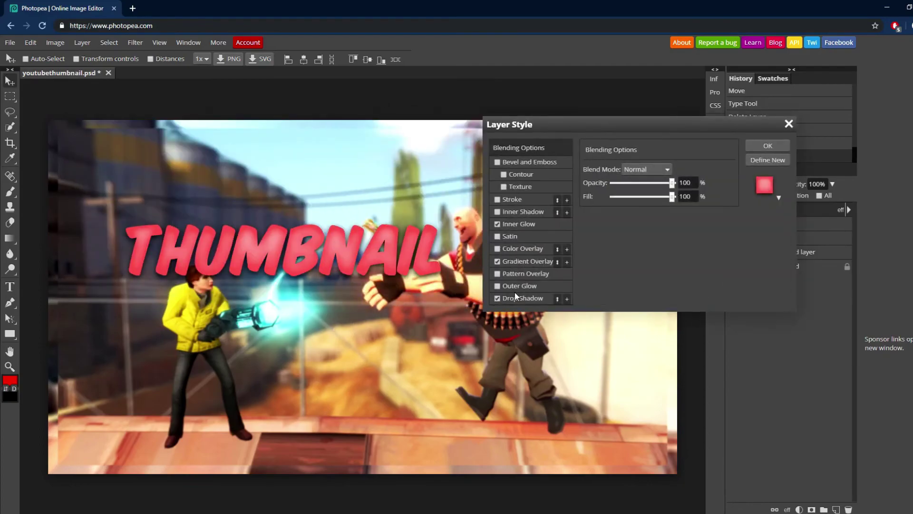
key("Return")
Duplicate the styled THUMBNAIL text below the original and retype the copy as TUTORIAL.
right_click(792, 212)
left_click(793, 232)
right_click(786, 211)
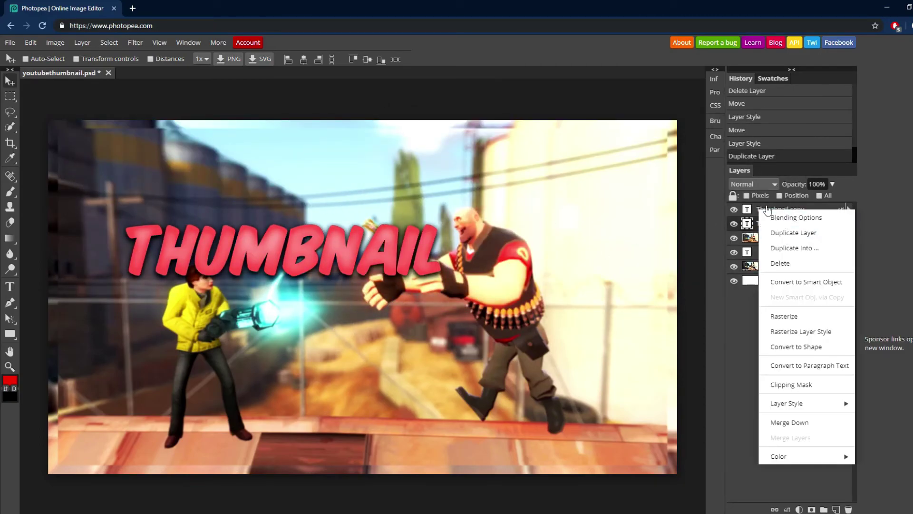
left_click_drag(213, 210, 319, 282)
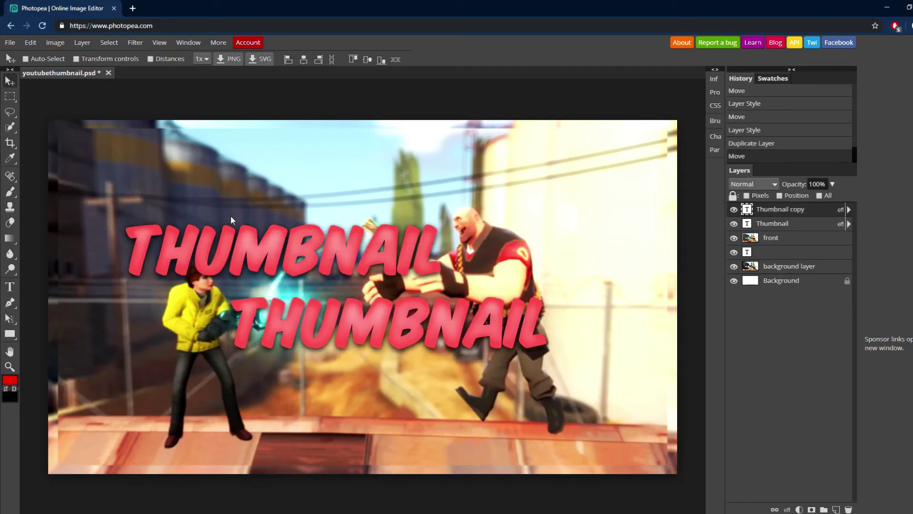
left_click(10, 287)
left_click_drag(228, 333, 672, 336)
type("TUTORIAL")
left_click(9, 81)
Change the TUTORIAL text's gradient overlay to run from green to white.
double_click(822, 209)
left_click(507, 202)
left_click(612, 135)
left_click(162, 266)
left_click(212, 219)
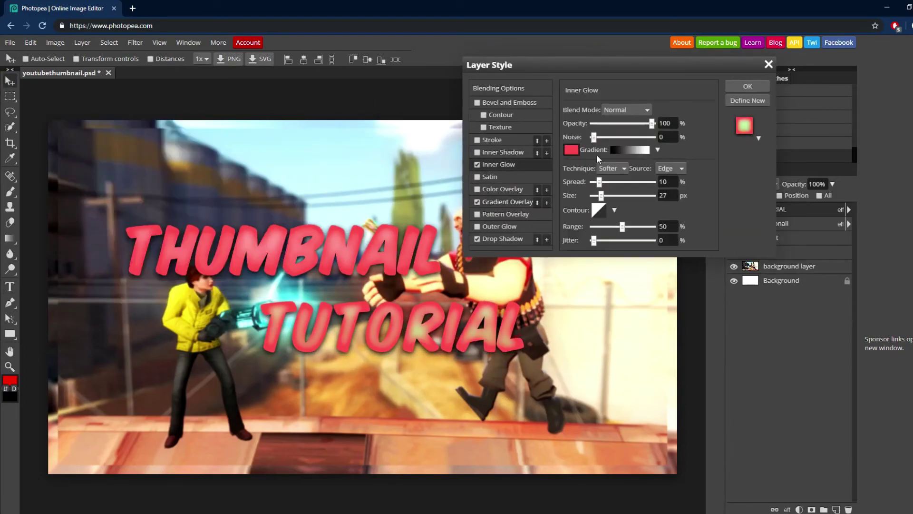
Set the TUTORIAL text's inner glow color to light green and apply the layer style.
left_click(571, 149)
left_click(212, 222)
left_click(269, 248)
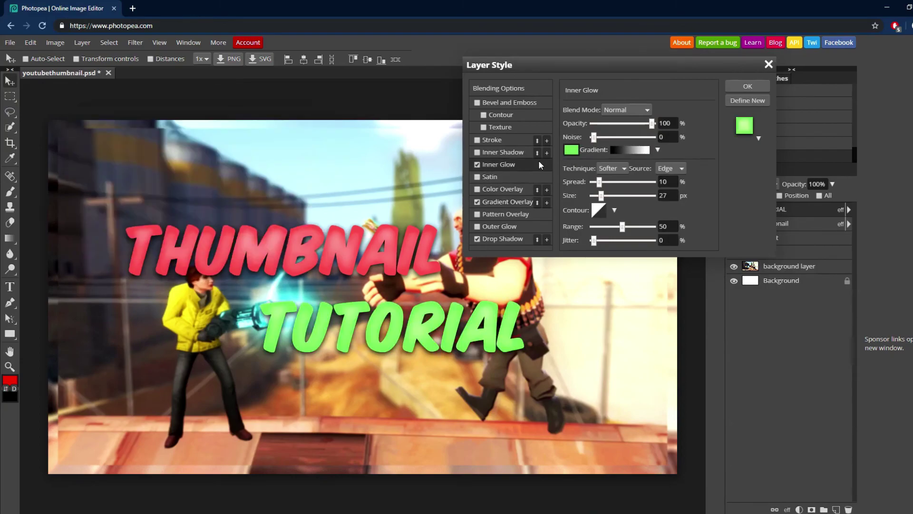
left_click(504, 239)
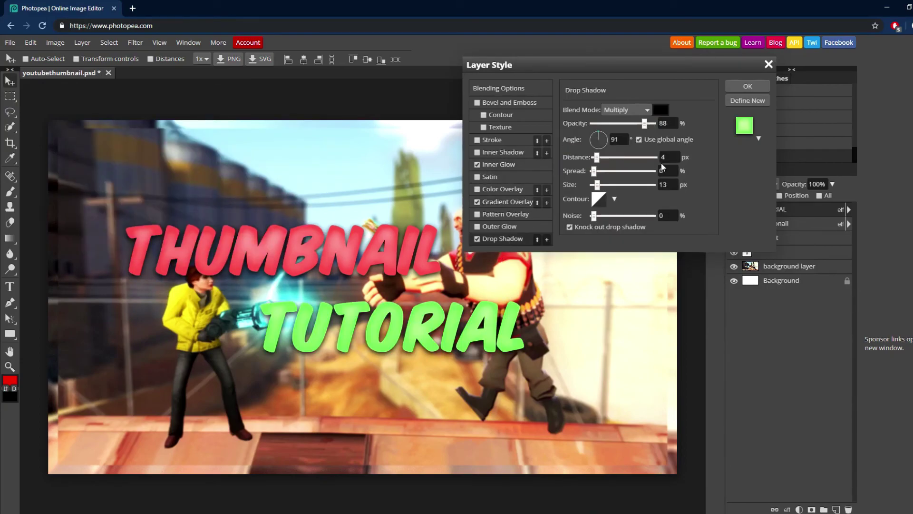
left_click(748, 86)
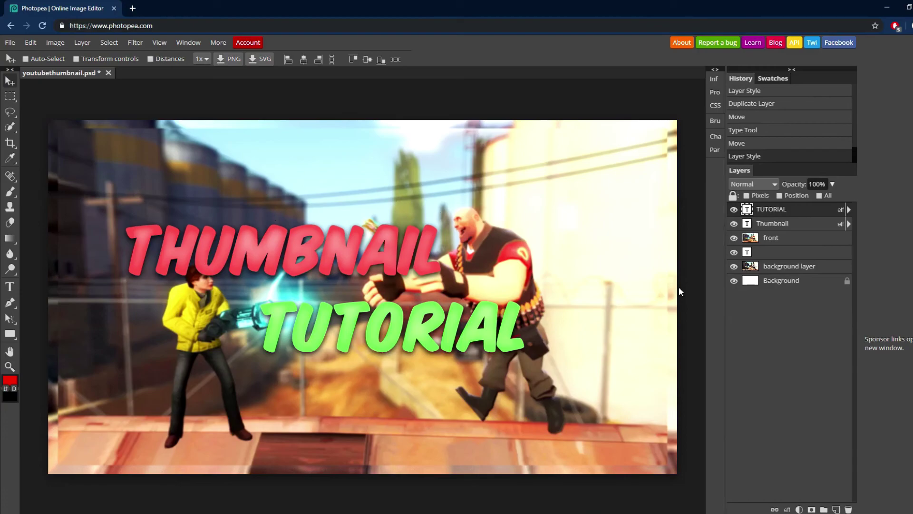
Apply the Blur filter to the background layer.
left_click(794, 238)
left_click(830, 266)
left_click(136, 43)
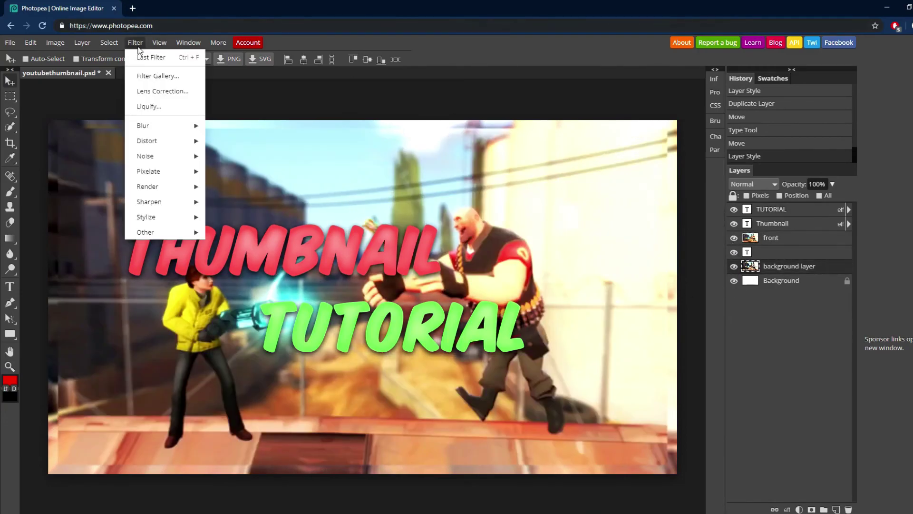
mouse_move(167, 126)
left_click(234, 141)
Add a gradient overlay to the front layer with Multiply blending, Radial style and the gradient reversed.
left_click(802, 241)
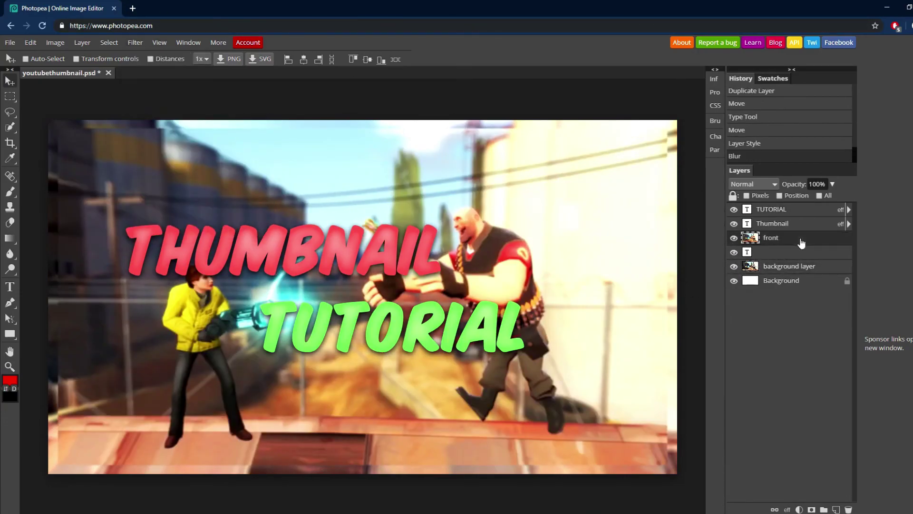
double_click(801, 242)
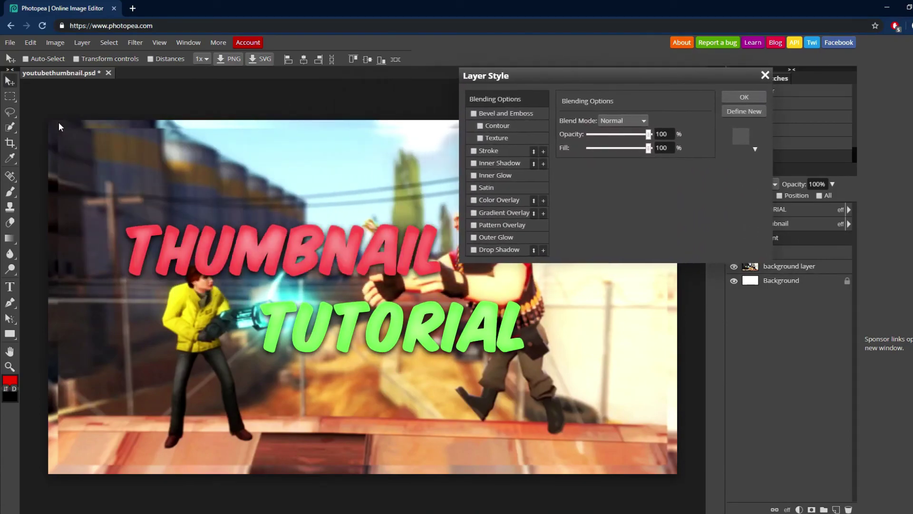
left_click(493, 213)
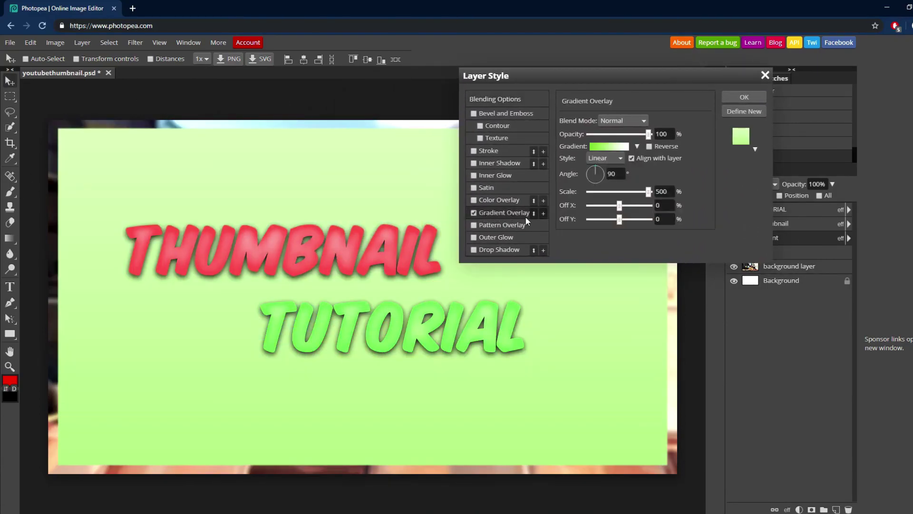
left_click(630, 121)
left_click(623, 164)
left_click(609, 146)
left_click(604, 158)
left_click(604, 177)
left_click(650, 147)
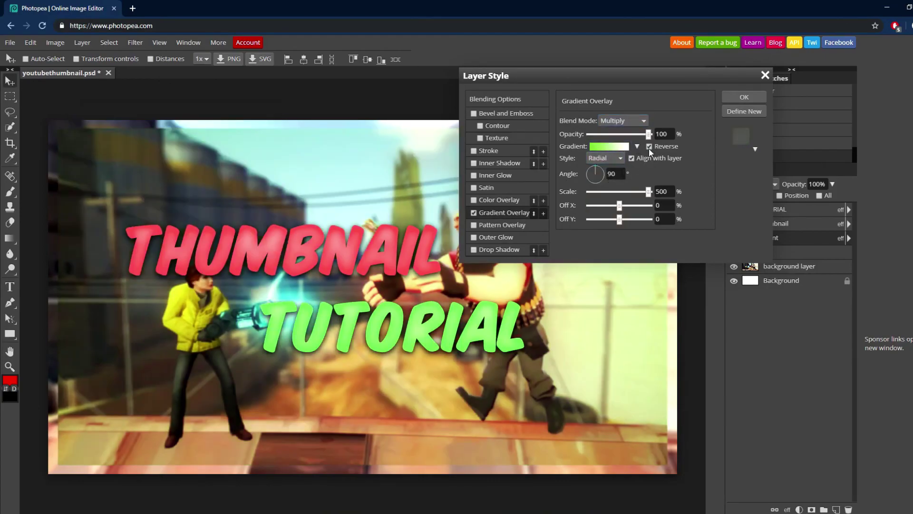
Change the green end of the front layer's overlay gradient to red and apply the layer style.
left_click_drag(637, 75, 687, 91)
left_click(658, 161)
left_click(88, 221)
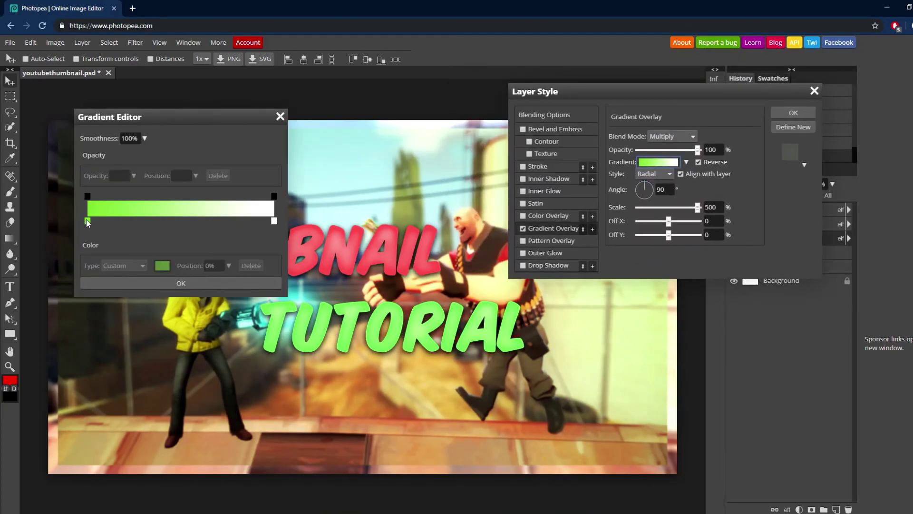
double_click(87, 221)
left_click(211, 136)
left_click(279, 249)
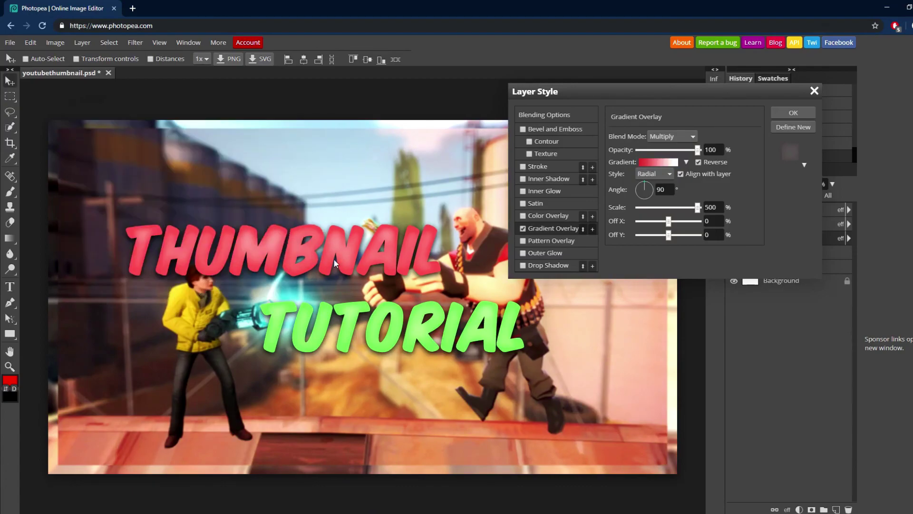
left_click(793, 112)
Apply the same red-to-white radial Multiply gradient overlay to the background layer.
double_click(832, 269)
left_click(101, 256)
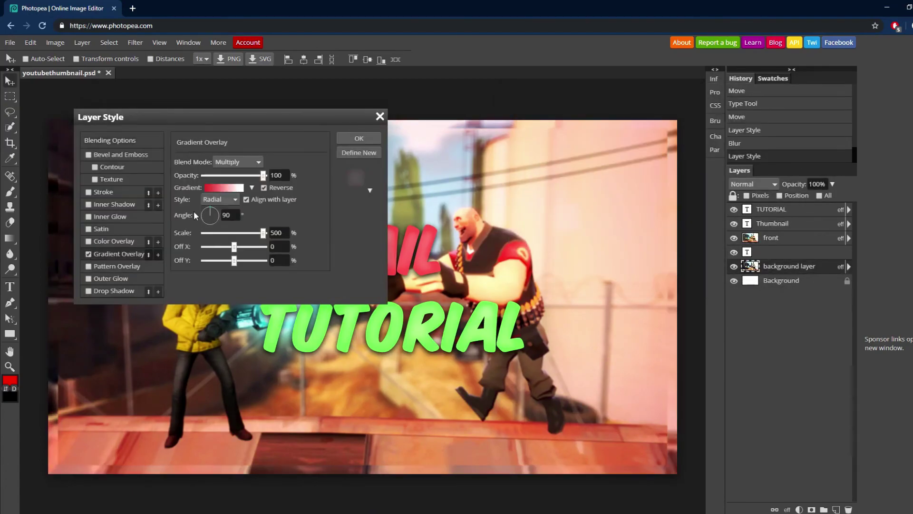
left_click(359, 138)
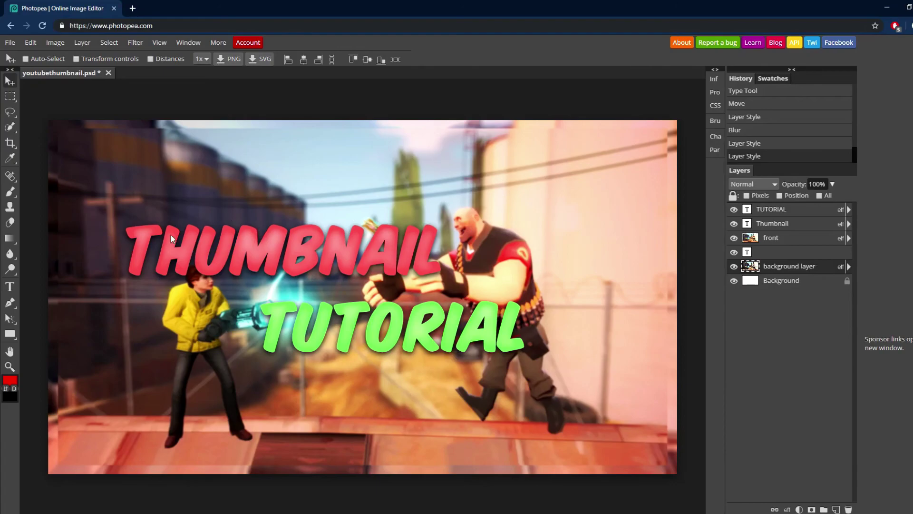